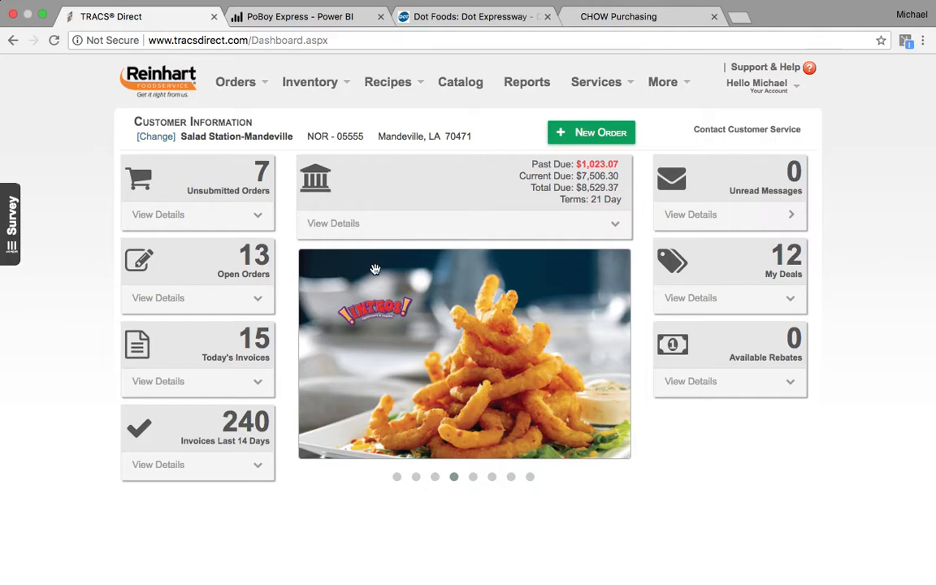
# - Go to the Views page from the More menu to list the saved views New View and Sts
pyautogui.click(669, 91)
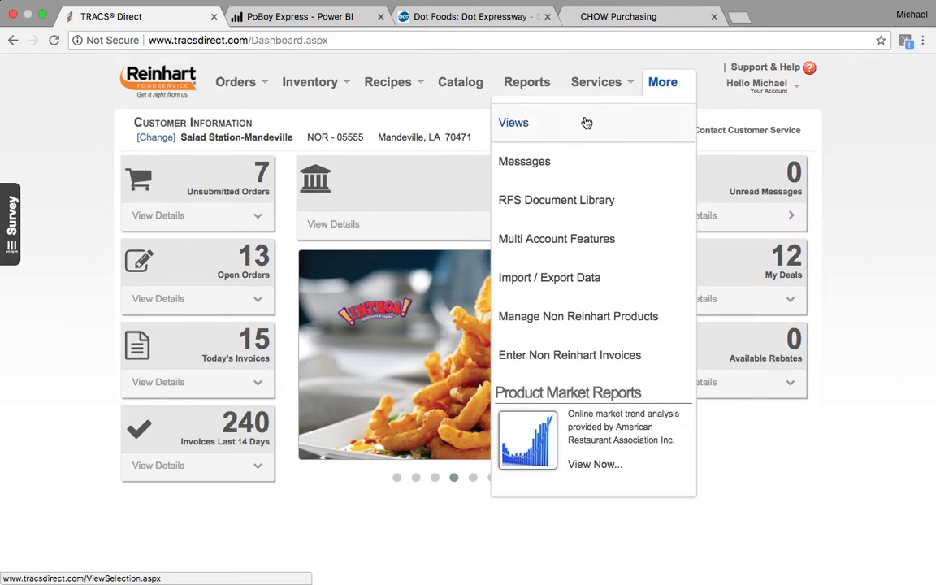
pyautogui.click(579, 125)
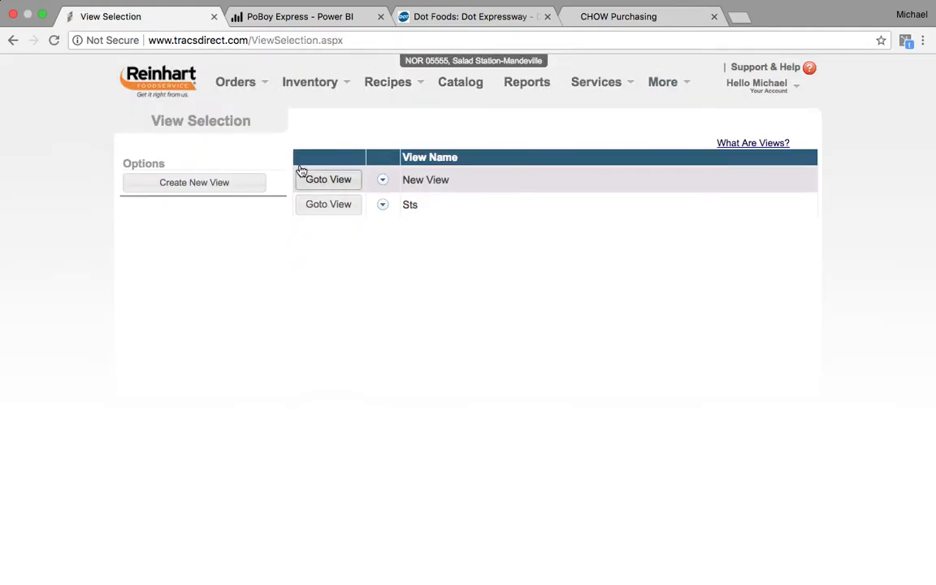
# - Create a new view named 'Sheet to shelf'
pyautogui.click(224, 185)
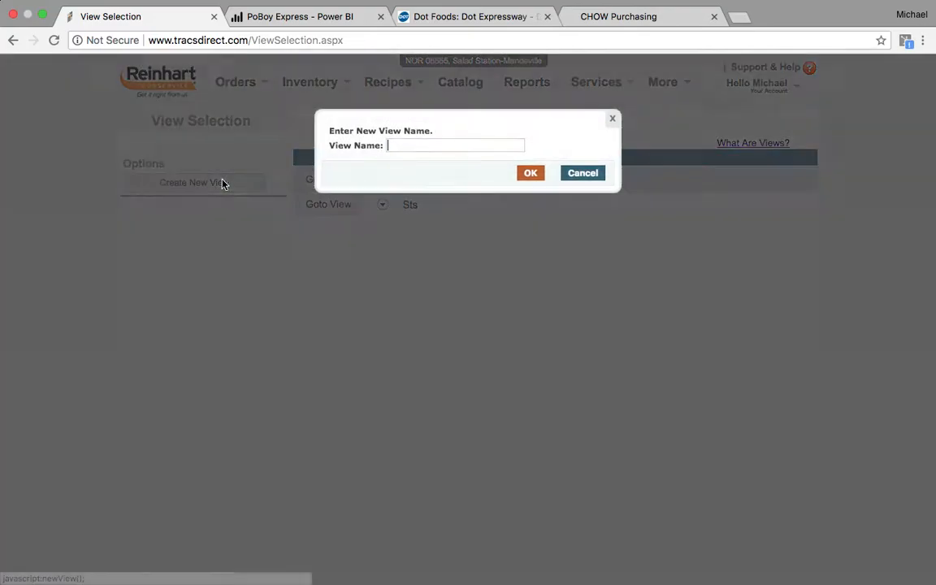
pyautogui.write('Sheet to shelf')
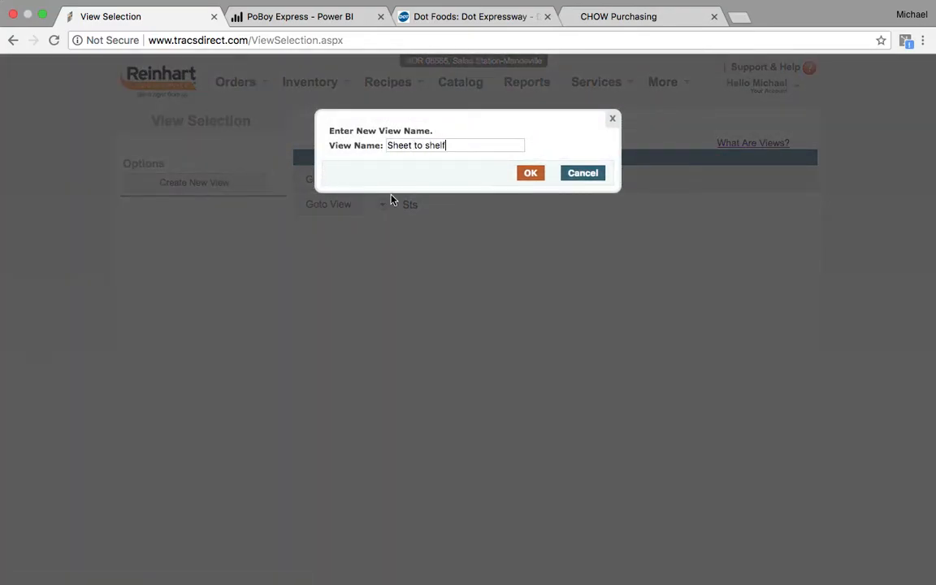
pyautogui.click(530, 174)
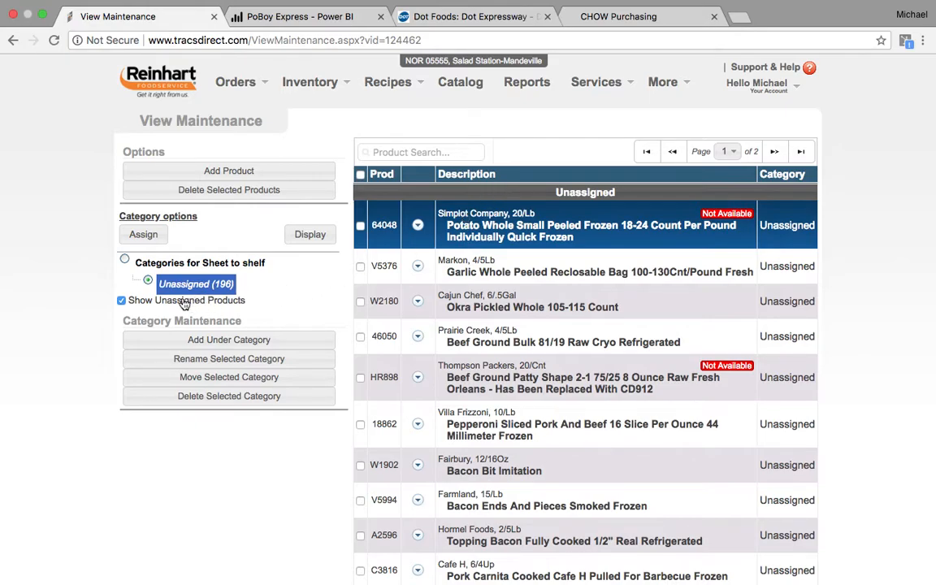
# - Add Freezer, Fridge and Dry categories under the Sheet to shelf root
pyautogui.click(126, 263)
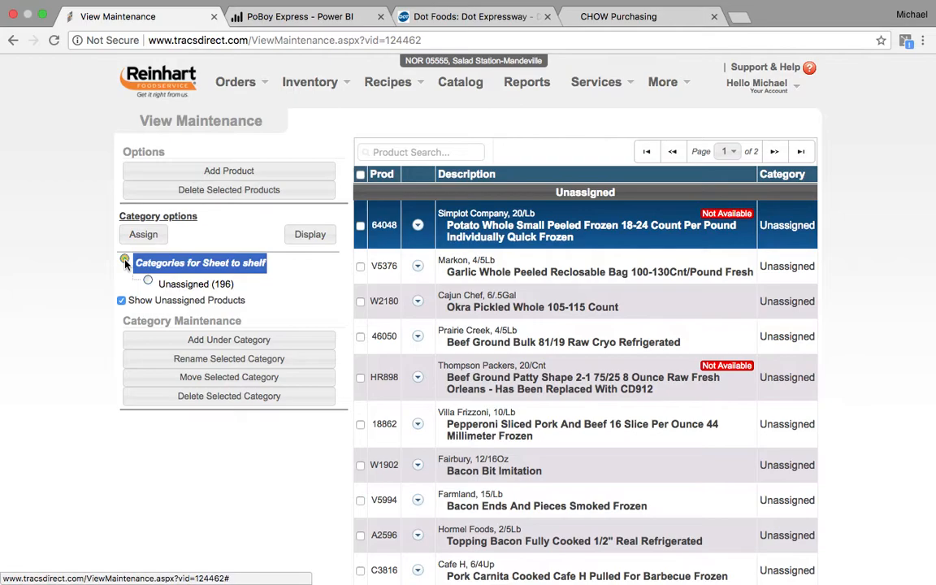
pyautogui.click(205, 345)
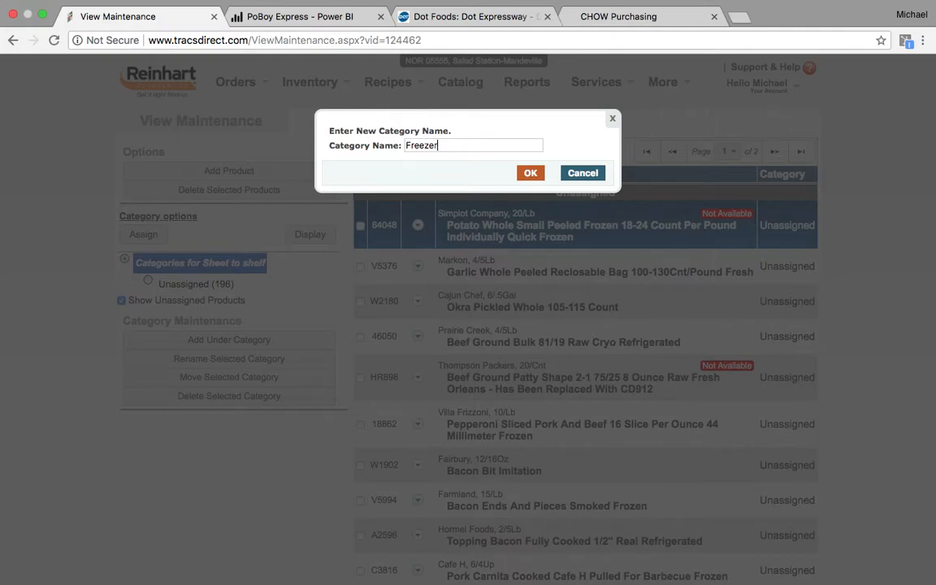
pyautogui.press('Return')
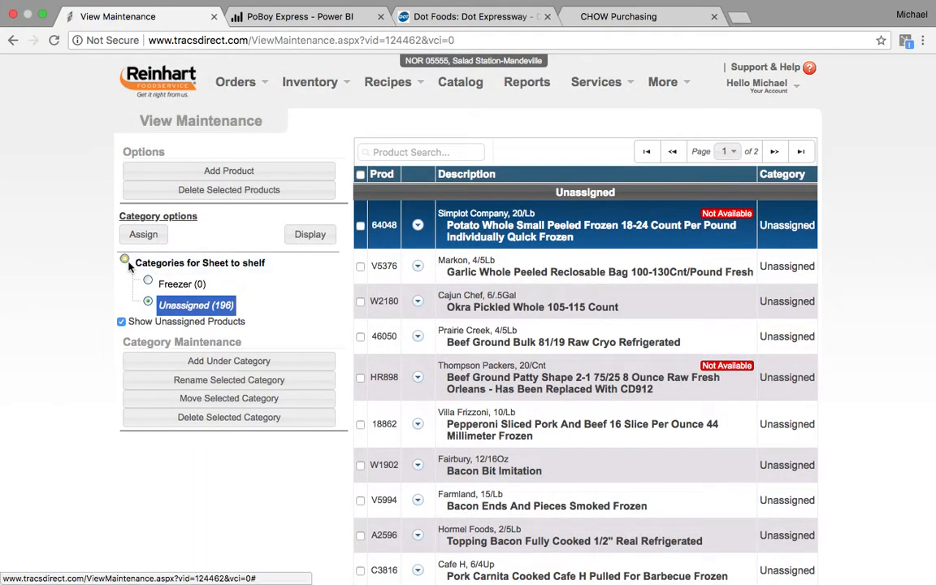
pyautogui.click(124, 261)
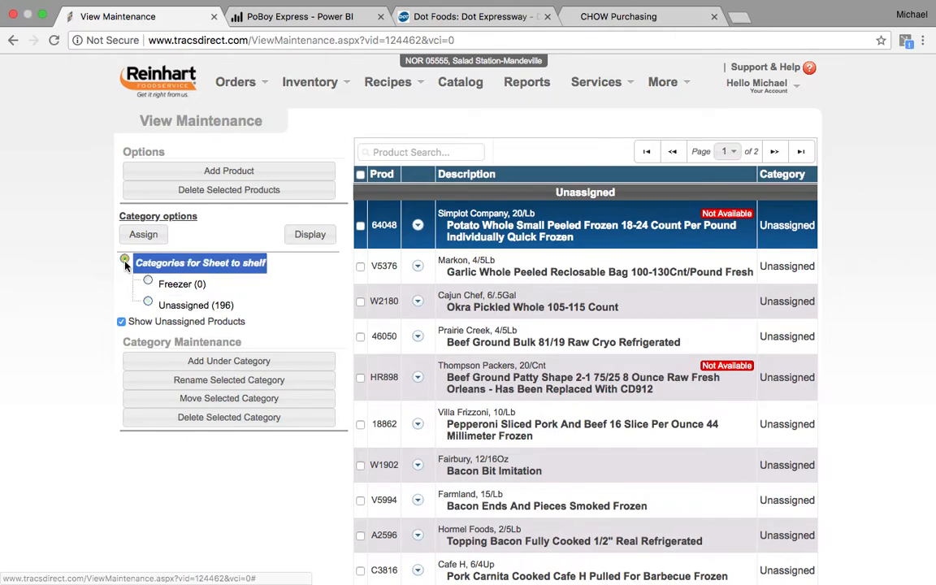
pyautogui.click(185, 363)
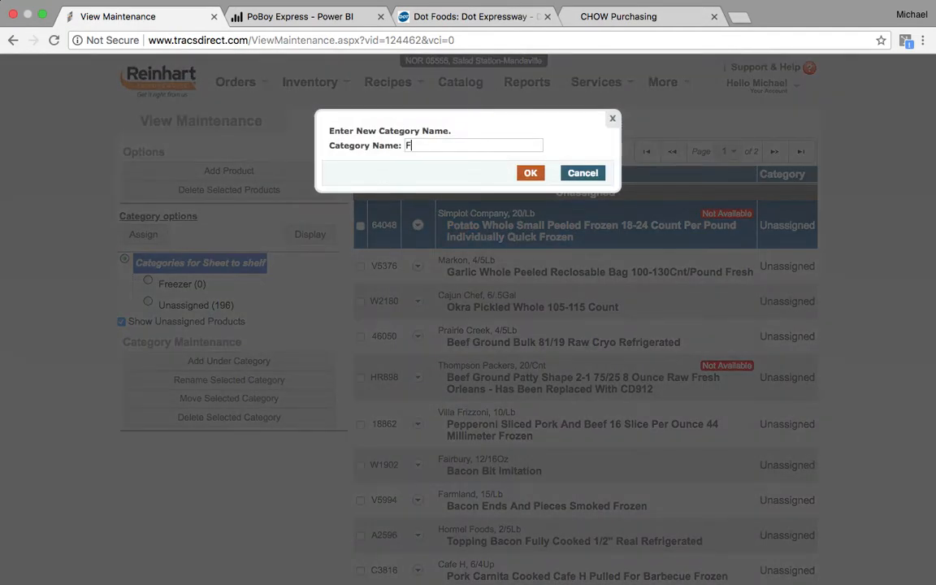
pyautogui.click(531, 174)
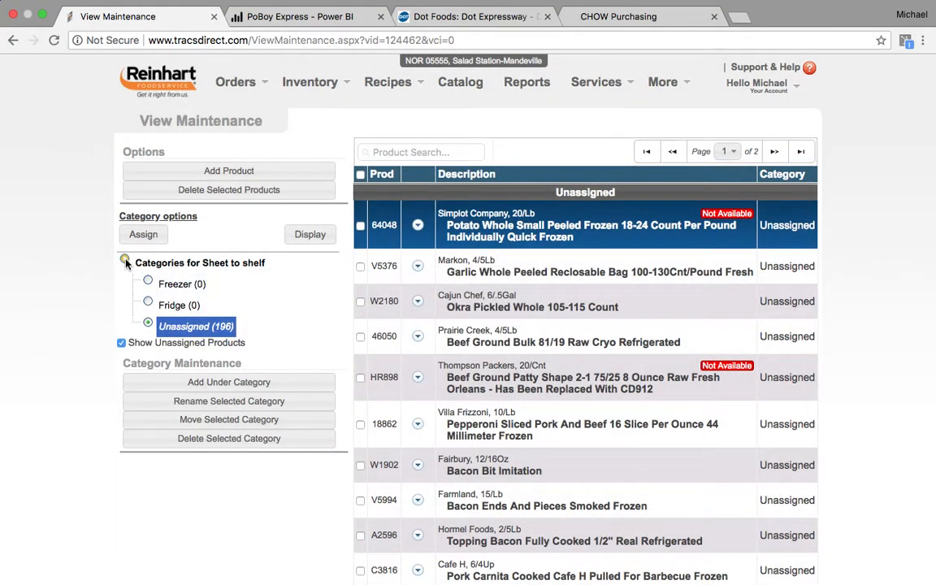
pyautogui.click(128, 263)
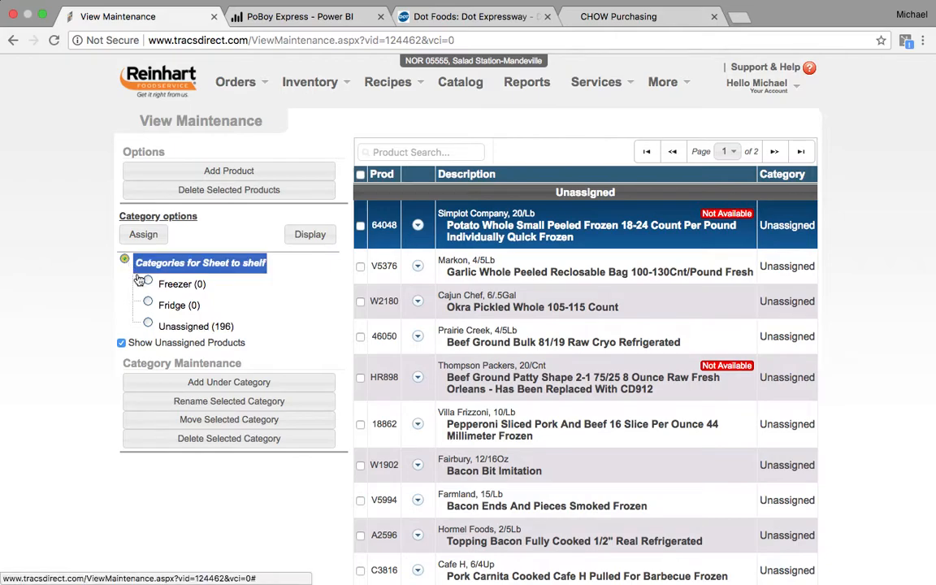
pyautogui.click(191, 382)
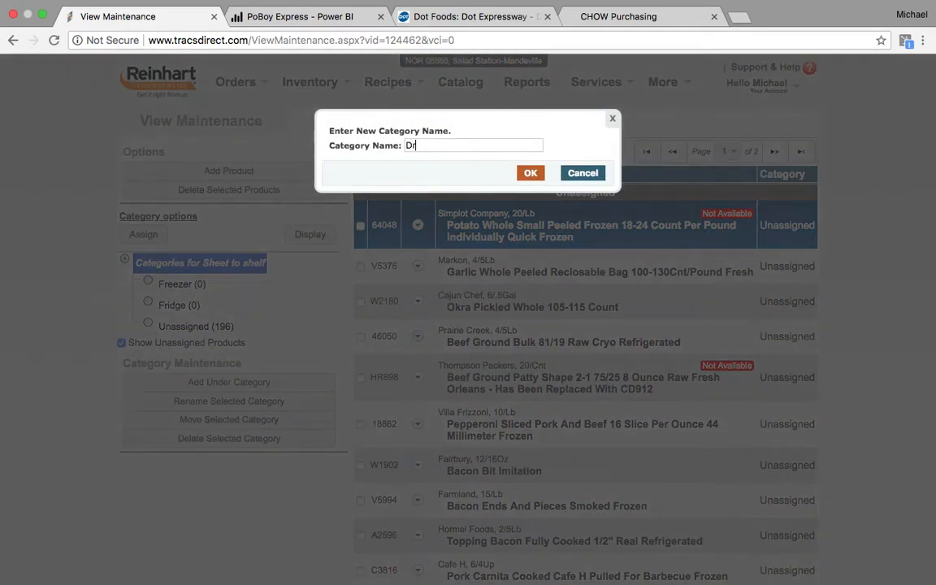
pyautogui.click(530, 173)
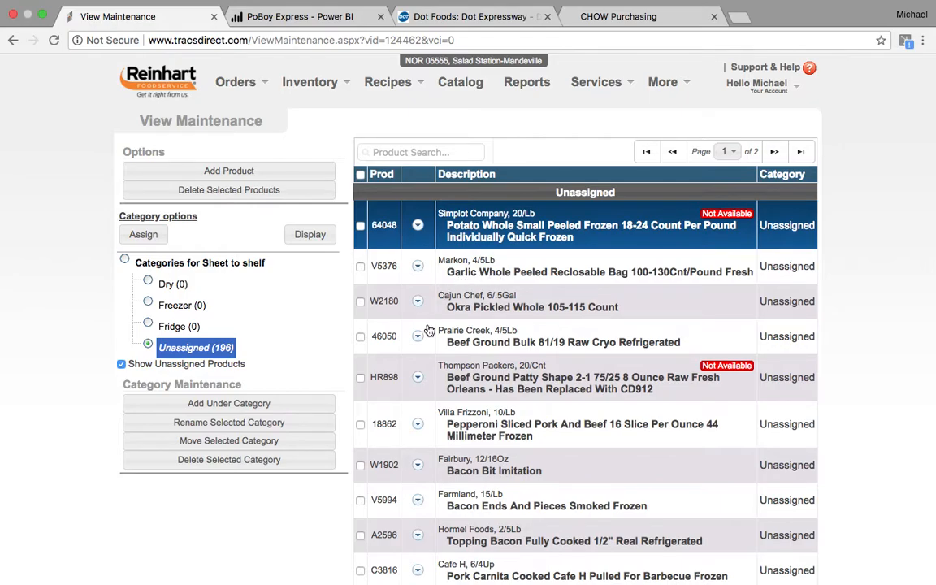
# - Mark Pepperoni Sliced Pork, Bacon Ends, Pork Carnita, Sausage Italian Crumble and Chicken Tender Fritter
pyautogui.click(360, 423)
pyautogui.scroll(-4, 433, 392)
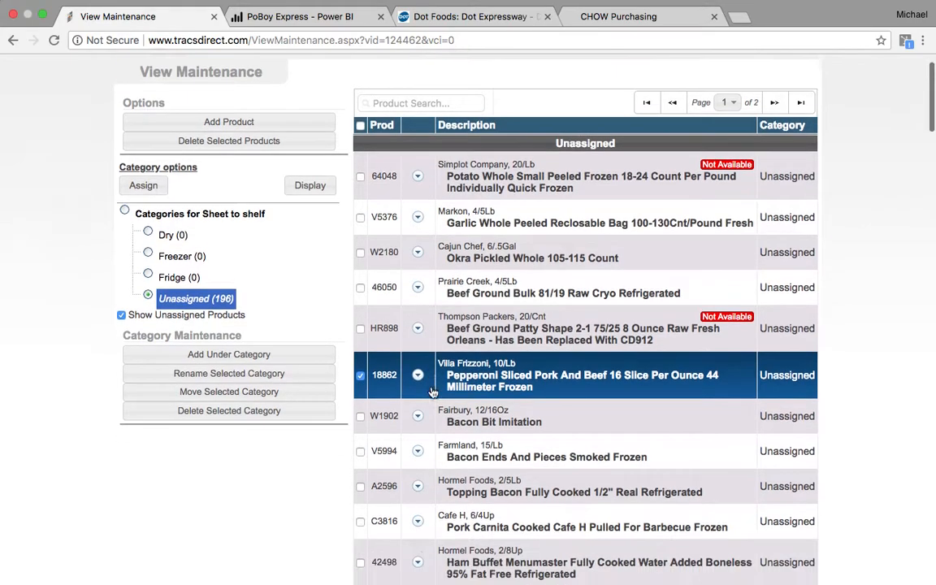
pyautogui.click(361, 355)
pyautogui.scroll(-1, 365, 357)
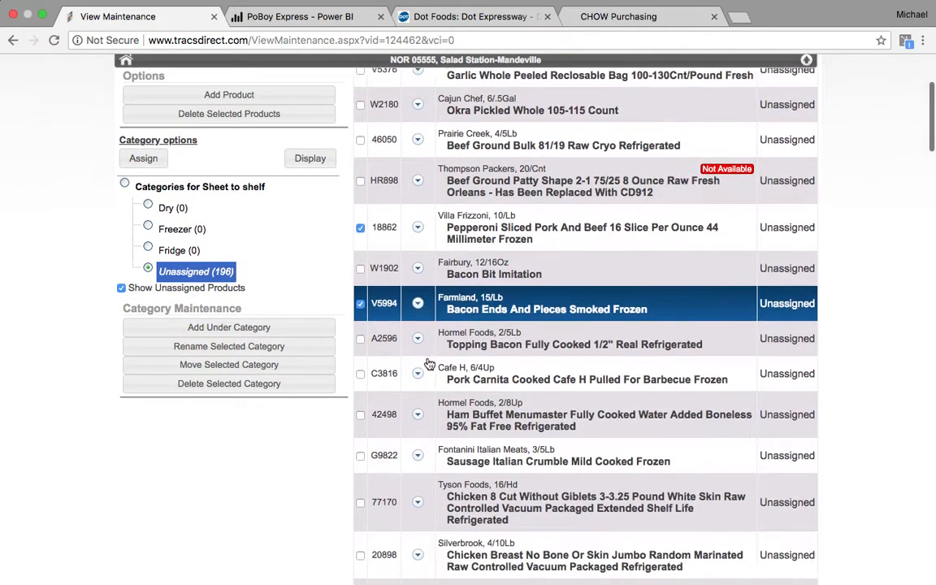
pyautogui.click(359, 371)
pyautogui.scroll(-1, 374, 372)
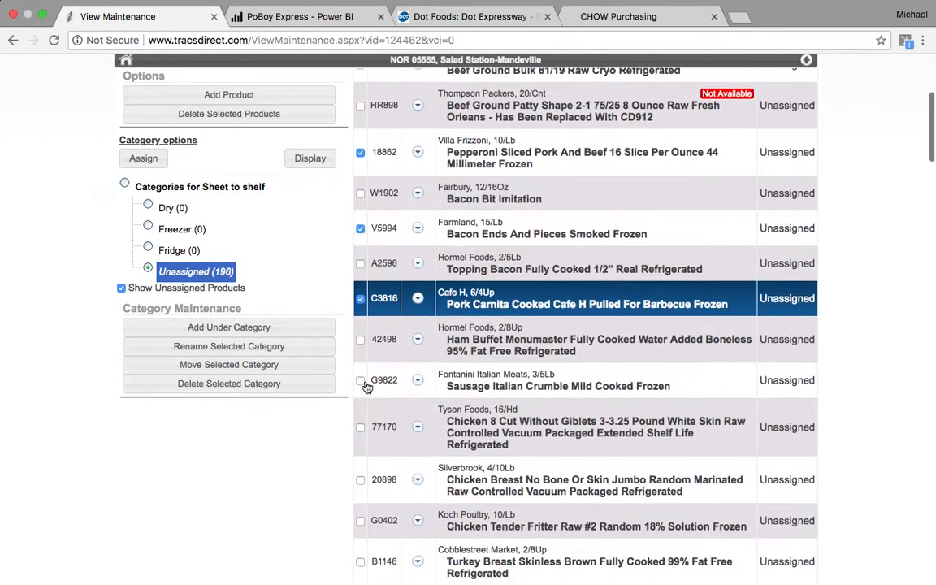
pyautogui.click(361, 382)
pyautogui.scroll(-2, 422, 411)
pyautogui.scroll(-1, 424, 412)
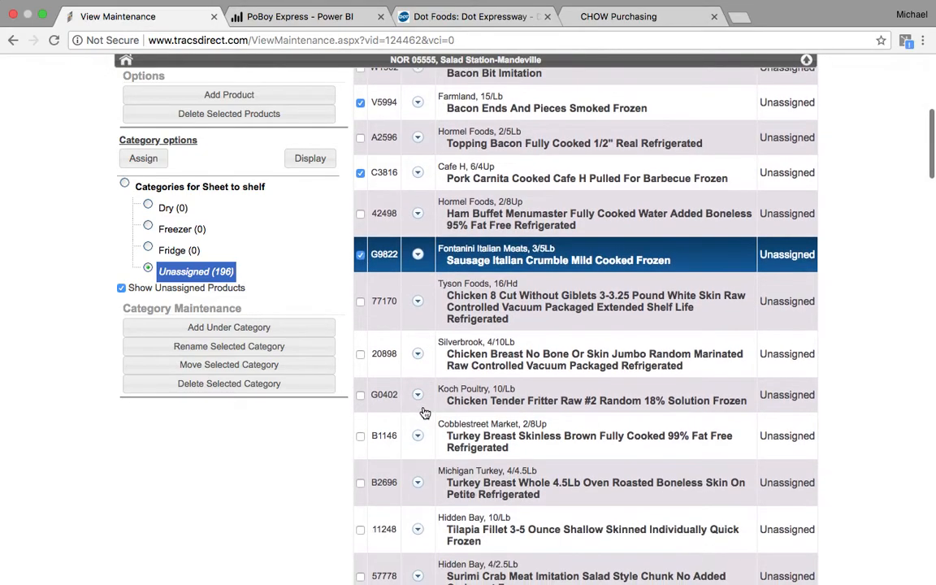
pyautogui.click(361, 395)
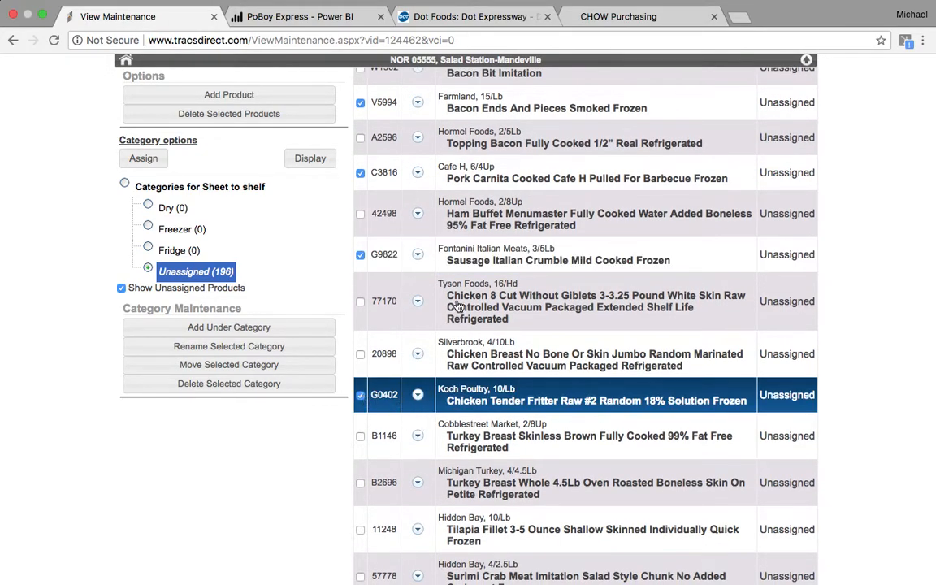
pyautogui.scroll(8, 459, 305)
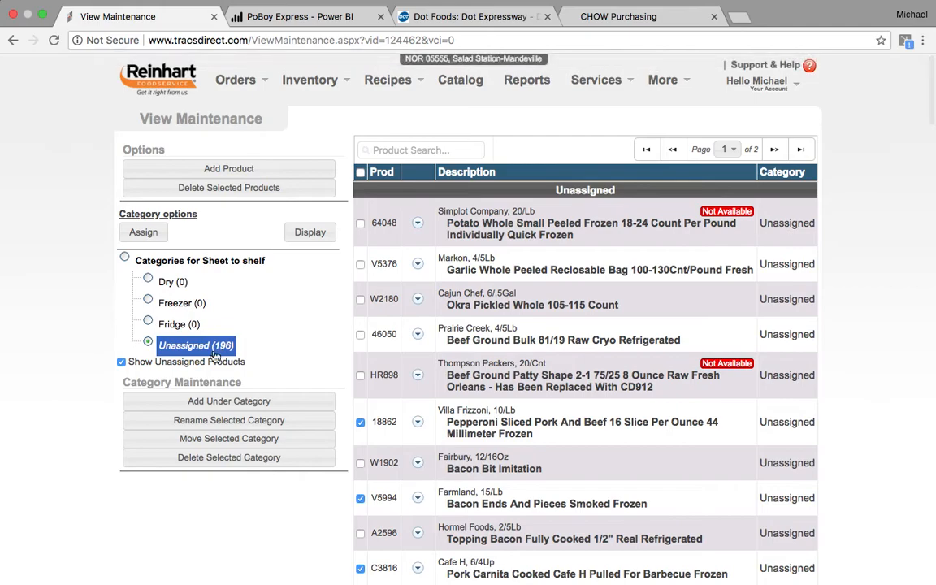
# - Assign the five marked frozen products to the Freezer category
pyautogui.click(167, 305)
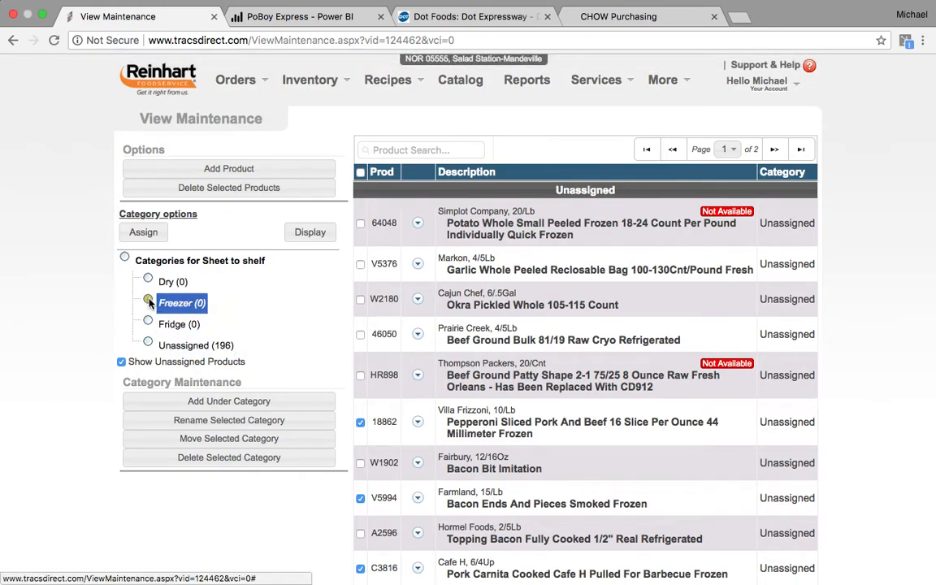
pyautogui.click(150, 237)
pyautogui.click(150, 237)
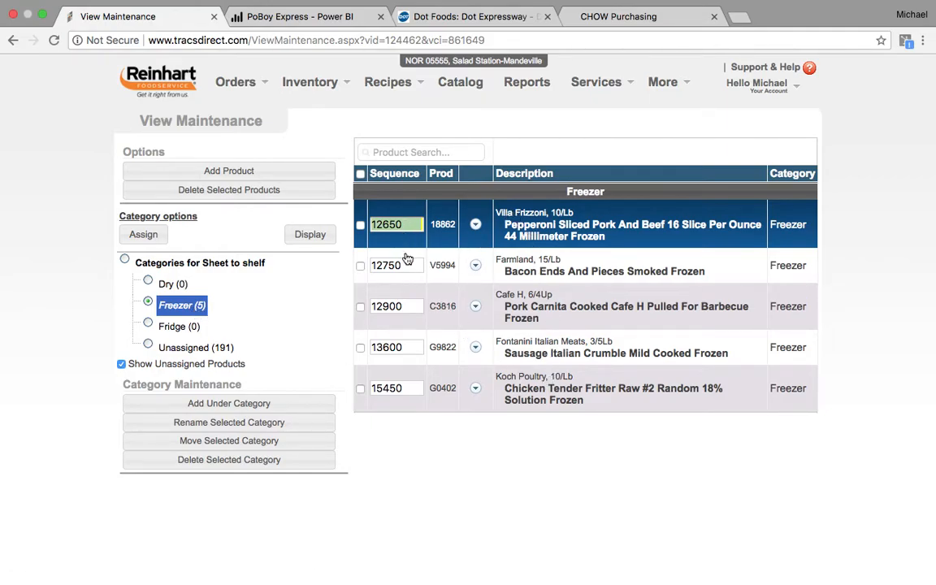
# - Number the five Freezer products 00001–00005, putting Chicken Tender Fritter second
pyautogui.doubleClick(406, 228)
pyautogui.write('00001')
pyautogui.press('Tab')
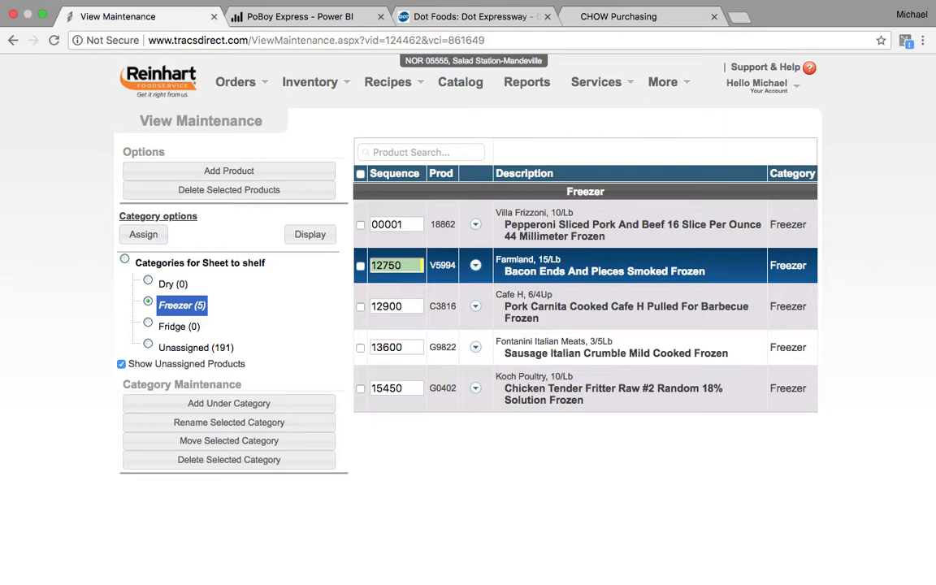
pyautogui.press('Tab')
pyautogui.press('Tab')
pyautogui.press('Tab')
pyautogui.write('00002')
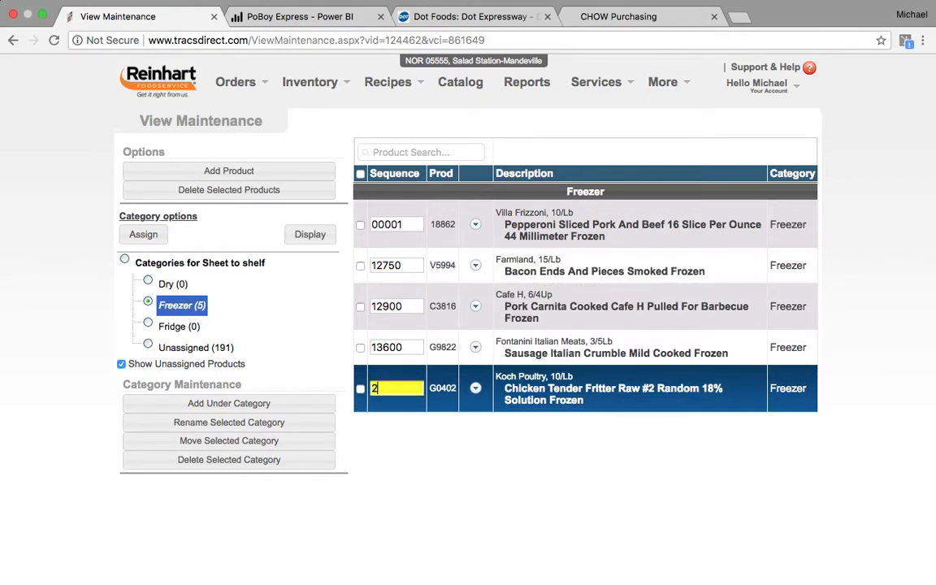
pyautogui.hotkey('shift', 'Tab')
pyautogui.hotkey('shift', 'Tab')
pyautogui.hotkey('shift', 'Tab')
pyautogui.write('3')
pyautogui.press('Tab')
pyautogui.write('4')
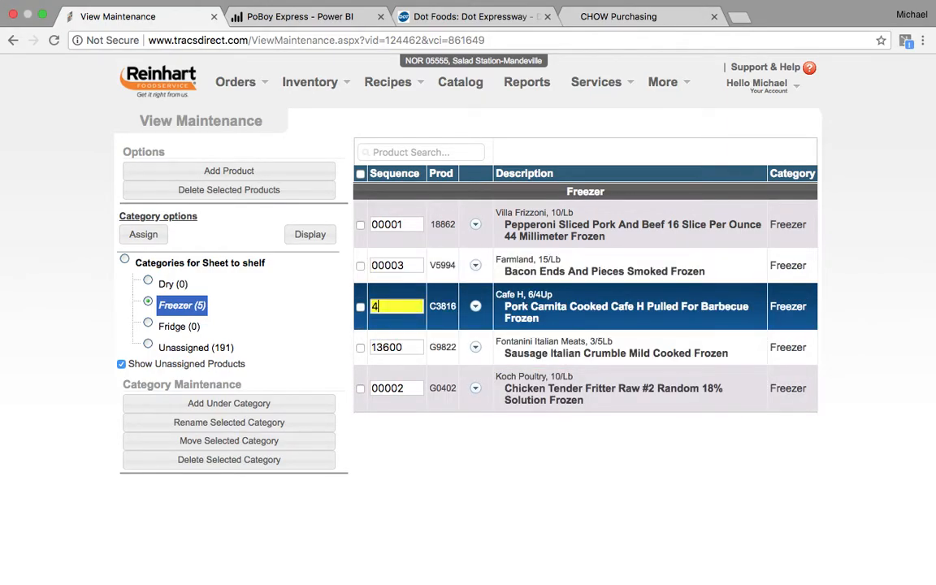
pyautogui.press('Tab')
pyautogui.write('5')
pyautogui.press('Tab')
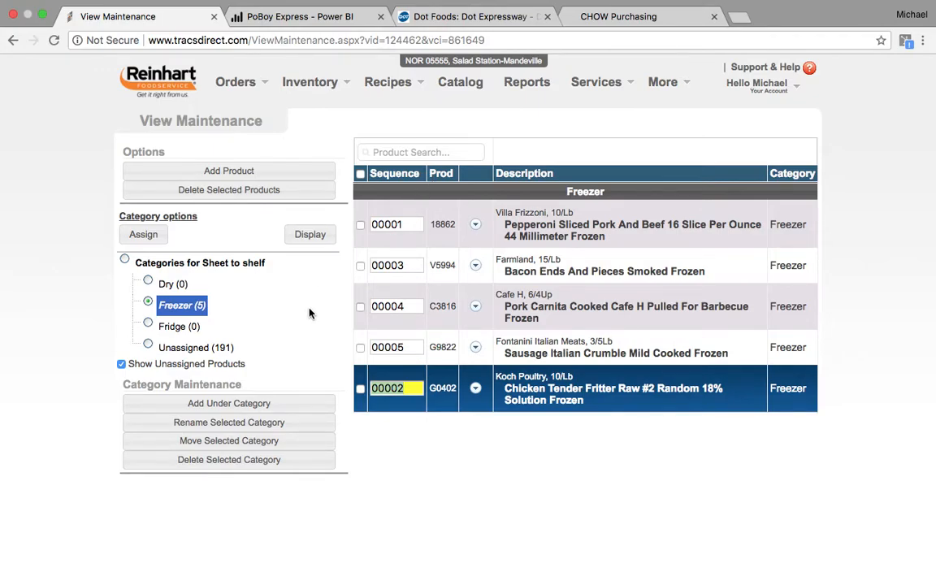
pyautogui.click(195, 348)
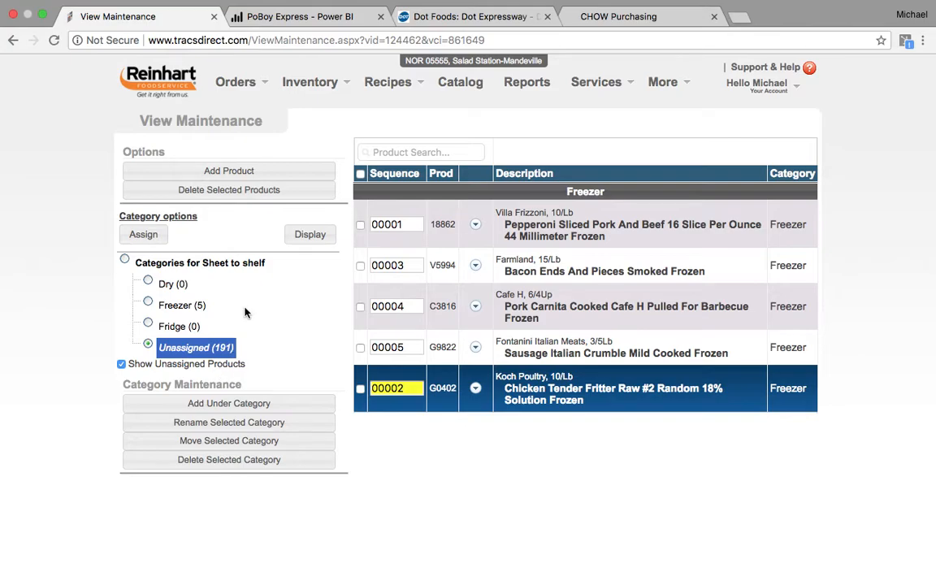
# - Display the Unassigned products and mark Beef Ground Bulk, Bacon Bit Imitation and Topping Bacon
pyautogui.click(310, 236)
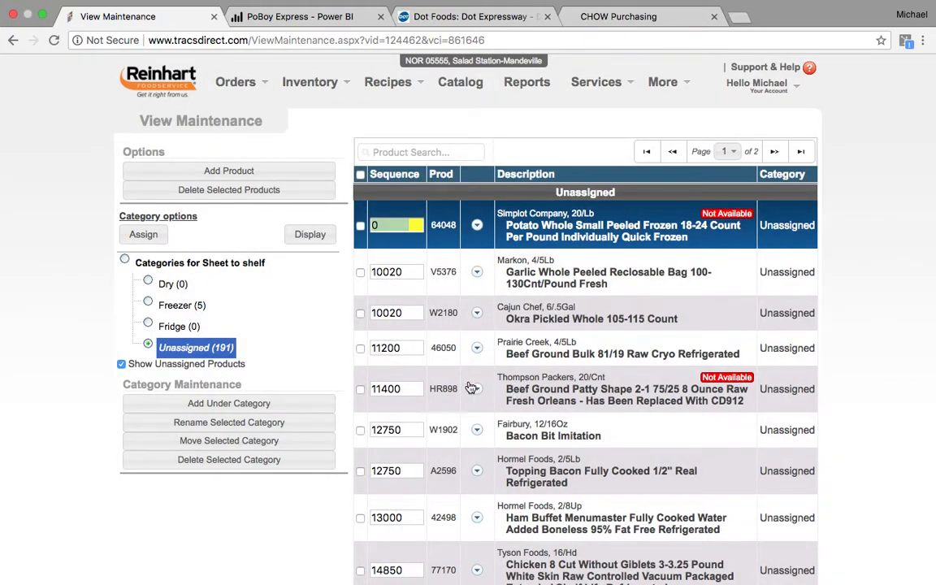
pyautogui.click(360, 349)
pyautogui.scroll(-2, 361, 357)
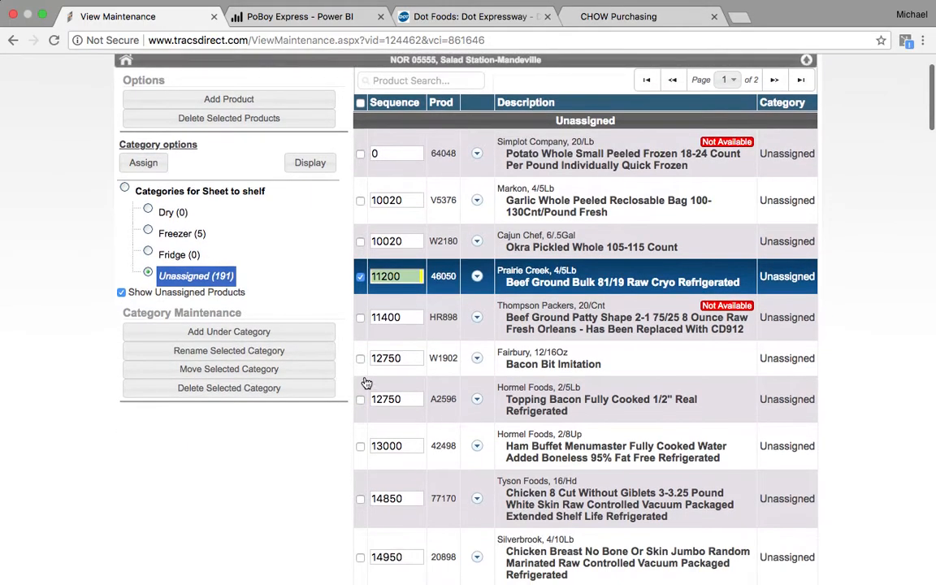
pyautogui.click(360, 358)
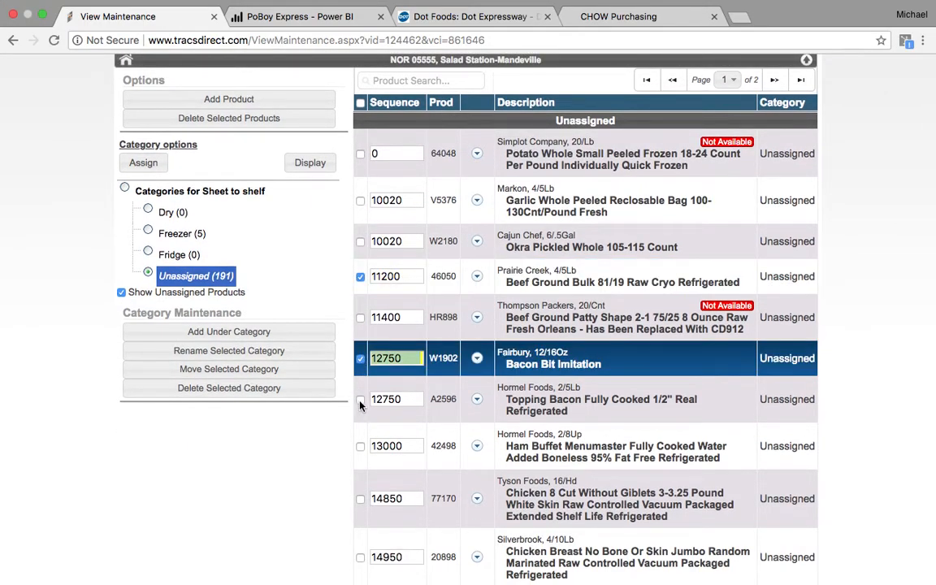
pyautogui.click(360, 400)
pyautogui.scroll(-3, 417, 426)
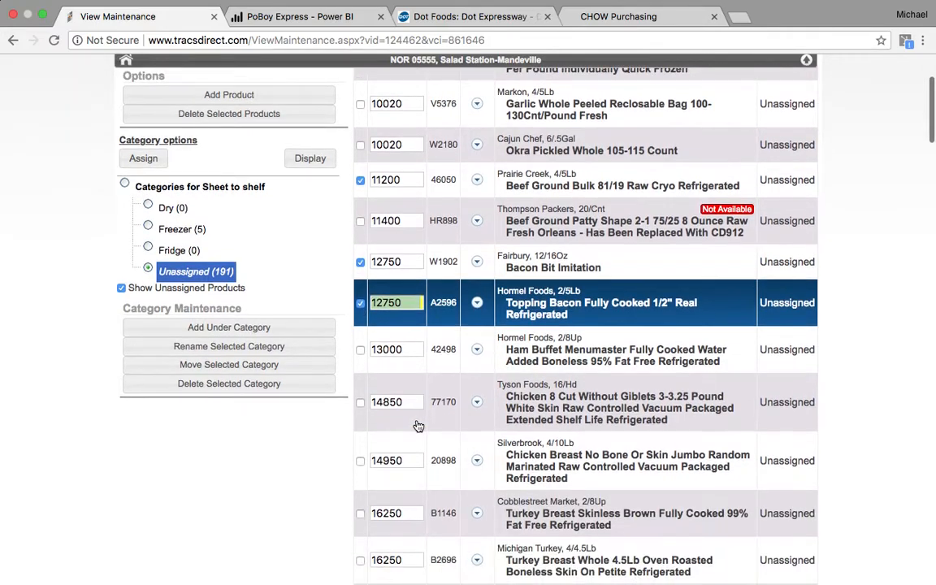
# - Mark Ham Buffet, Chicken 8 Cut, Silverbrook Chicken Breast and both turkey breasts, then assign all eight to Fridge
pyautogui.click(361, 351)
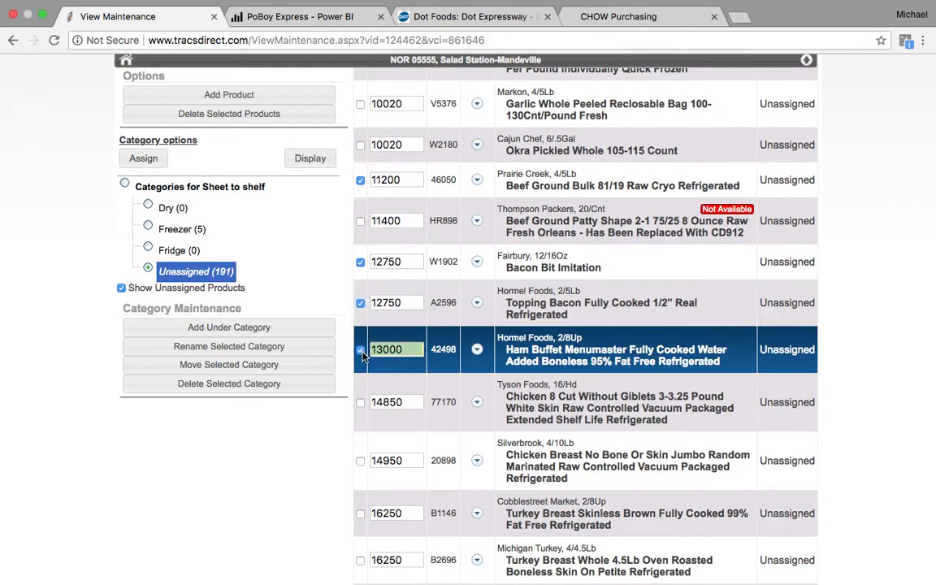
pyautogui.click(361, 403)
pyautogui.click(360, 461)
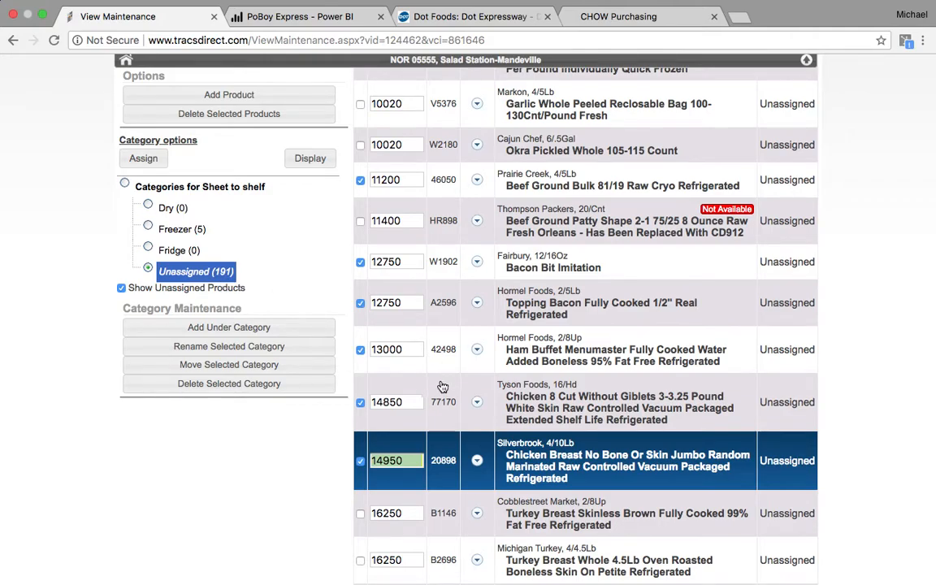
pyautogui.scroll(-3, 411, 394)
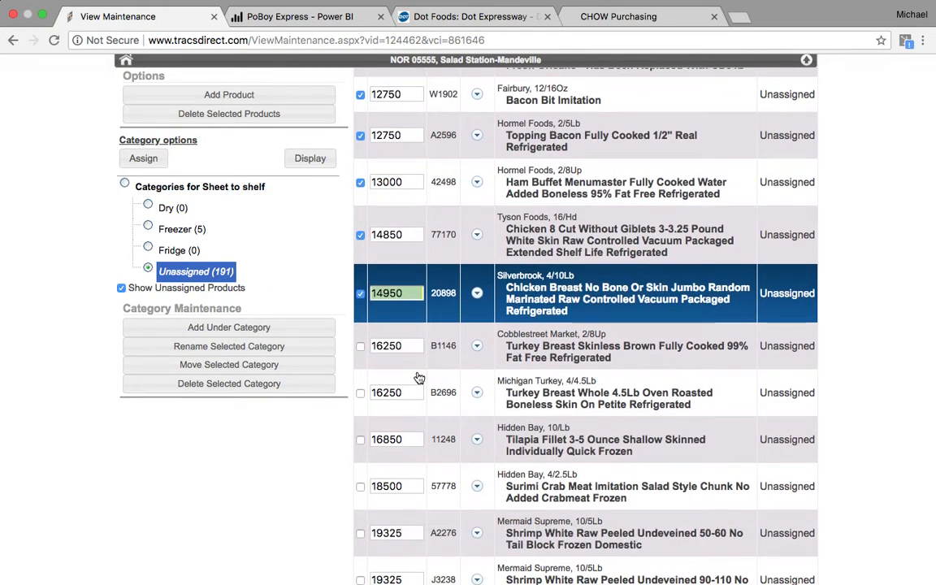
pyautogui.click(360, 347)
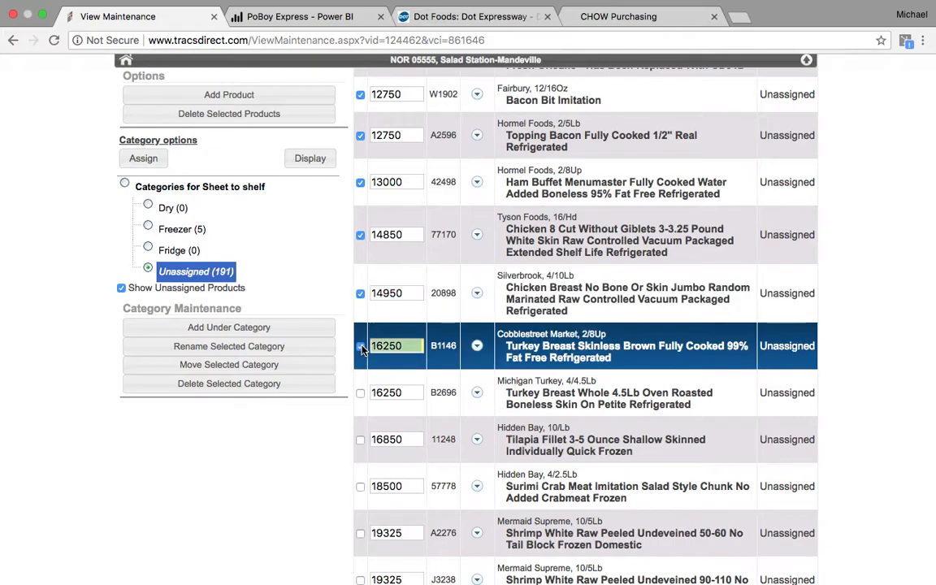
pyautogui.click(360, 393)
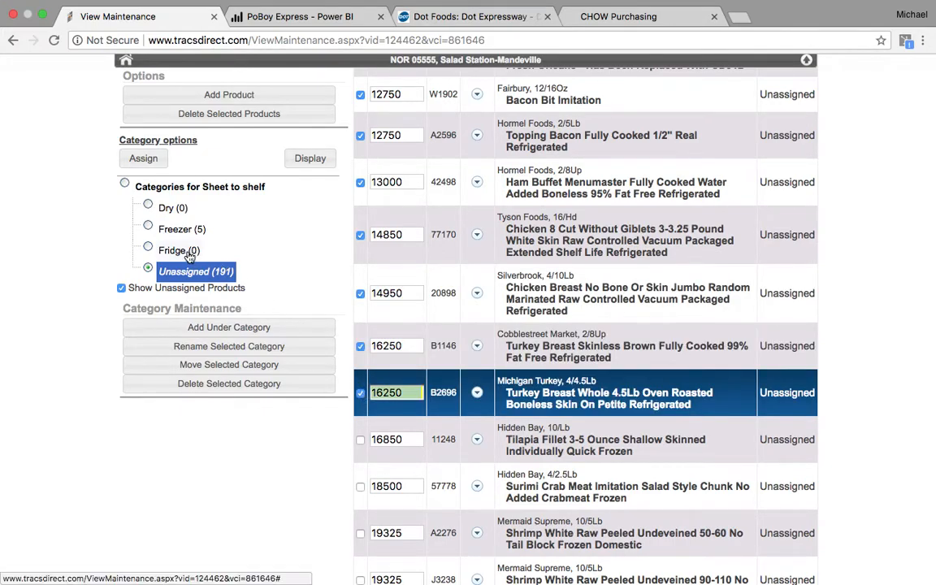
pyautogui.click(149, 248)
pyautogui.click(152, 159)
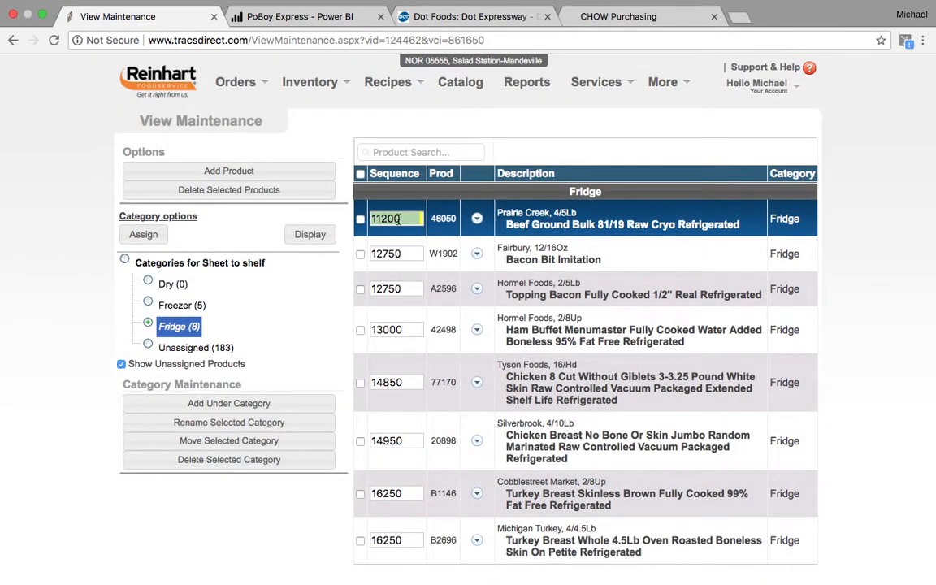
# - Number the first five Fridge products 00001 through 00005
pyautogui.press('BackSpace')
pyautogui.write('00001')
pyautogui.press('Tab')
pyautogui.write('2')
pyautogui.press('Tab')
pyautogui.write('3')
pyautogui.press('Tab')
pyautogui.write('4')
pyautogui.press('Tab')
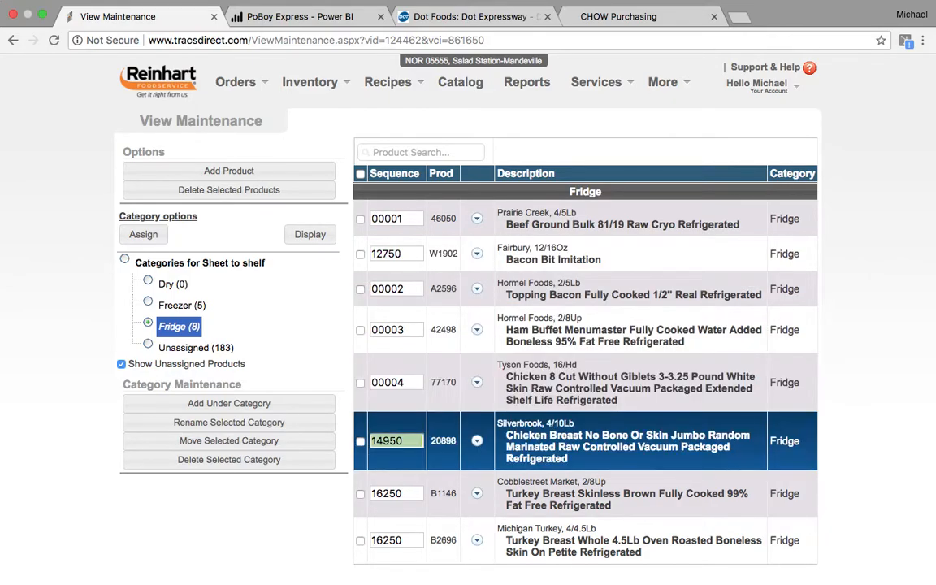
pyautogui.write('5')
pyautogui.press('Tab')
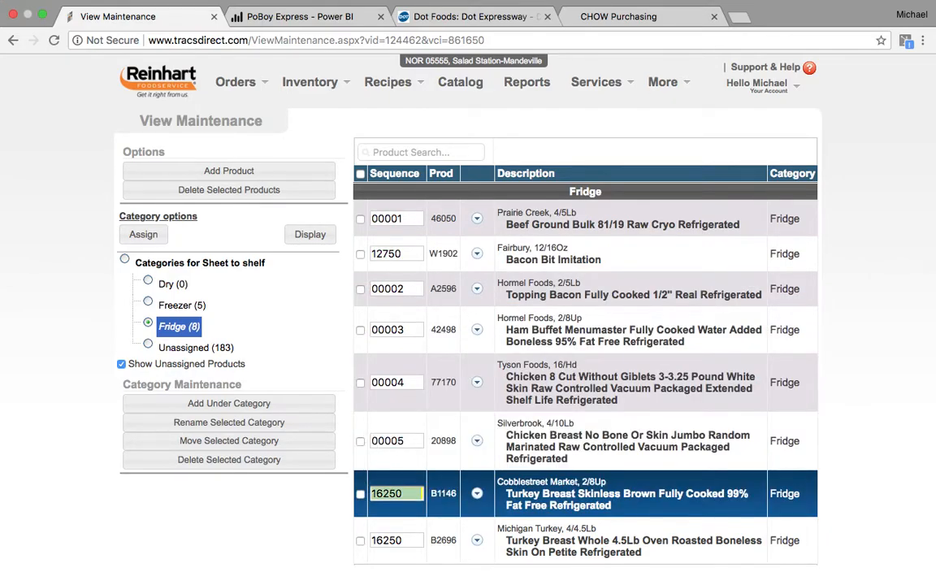
# - Give the two turkey breasts sequence 6 and 7, and Bacon Bit Imitation 00008
pyautogui.hotkey('shift', 'Tab')
pyautogui.press('Tab')
pyautogui.write('6')
pyautogui.press('Tab')
pyautogui.write('7')
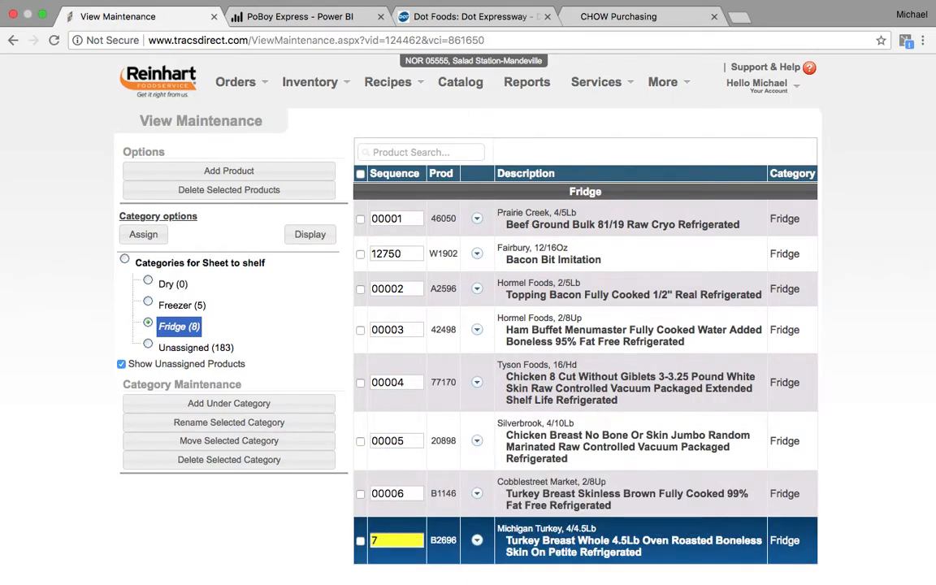
pyautogui.hotkey('shift', 'Tab')
pyautogui.hotkey('shift', 'Tab')
pyautogui.hotkey('shift', 'Tab')
pyautogui.hotkey('shift', 'Tab')
pyautogui.hotkey('shift', 'Tab')
pyautogui.hotkey('shift', 'Tab')
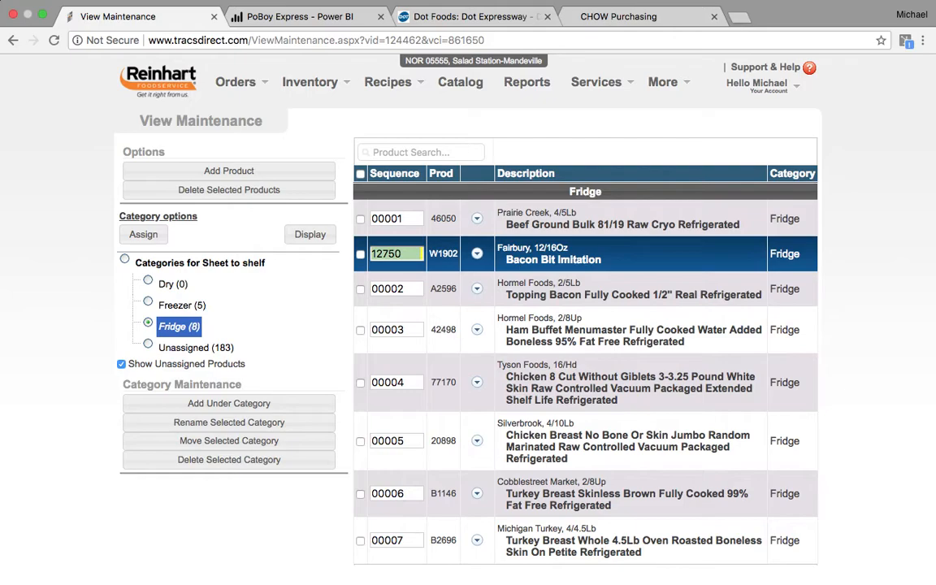
pyautogui.write('8')
pyautogui.press('Tab')
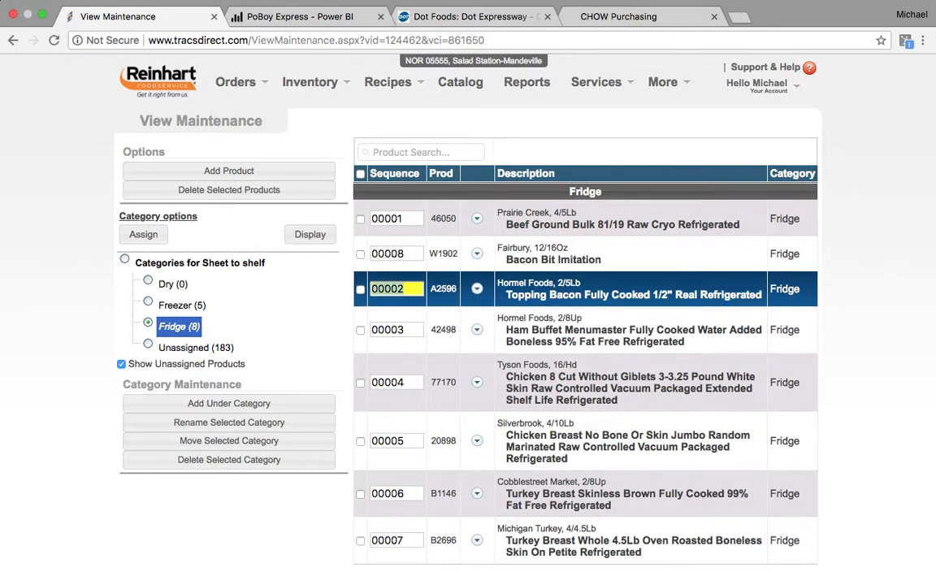
# - Assign ranch mix, raspberry vinaigrette, balsamic, mayonnaise, red wine vinegar and pomace oil to Dry
pyautogui.click(195, 350)
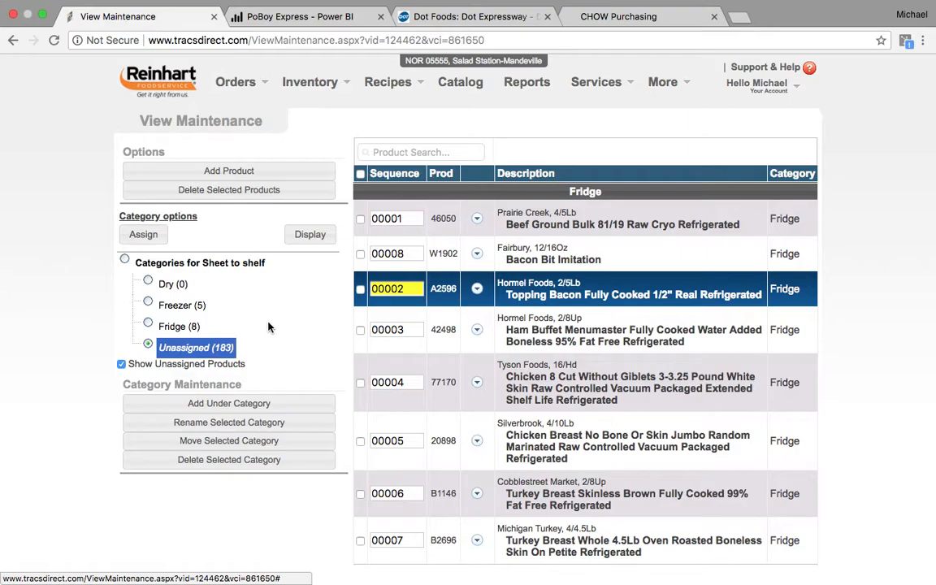
pyautogui.click(310, 234)
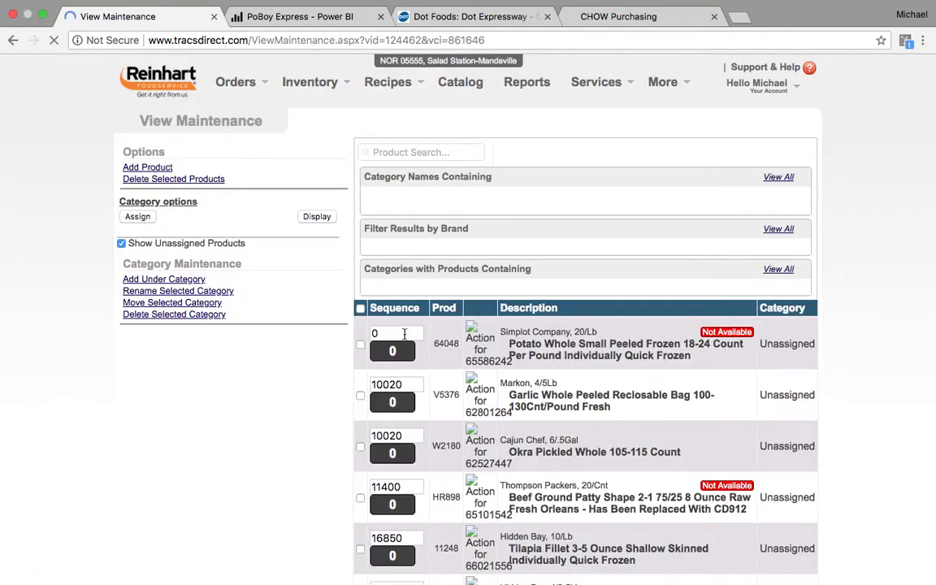
pyautogui.scroll(-20, 455, 382)
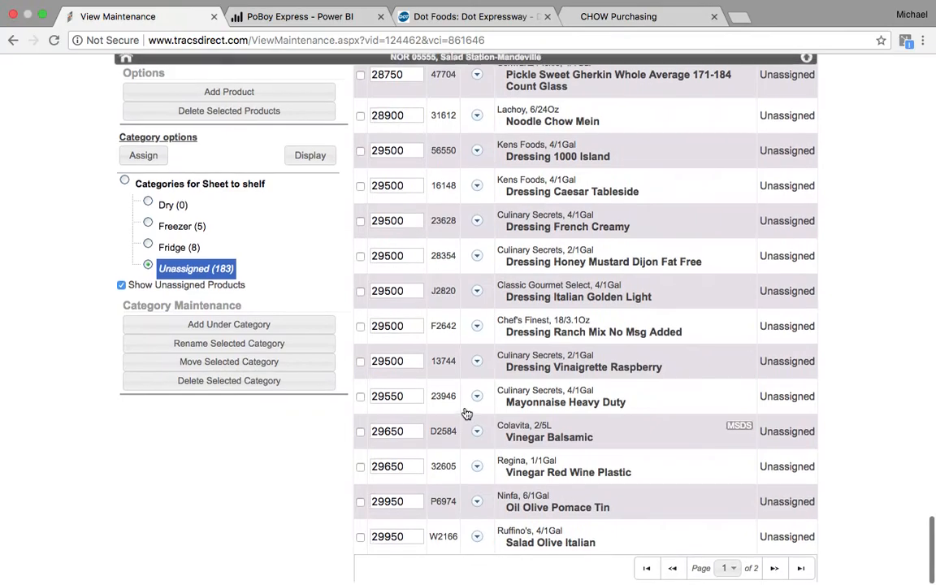
pyautogui.click(360, 435)
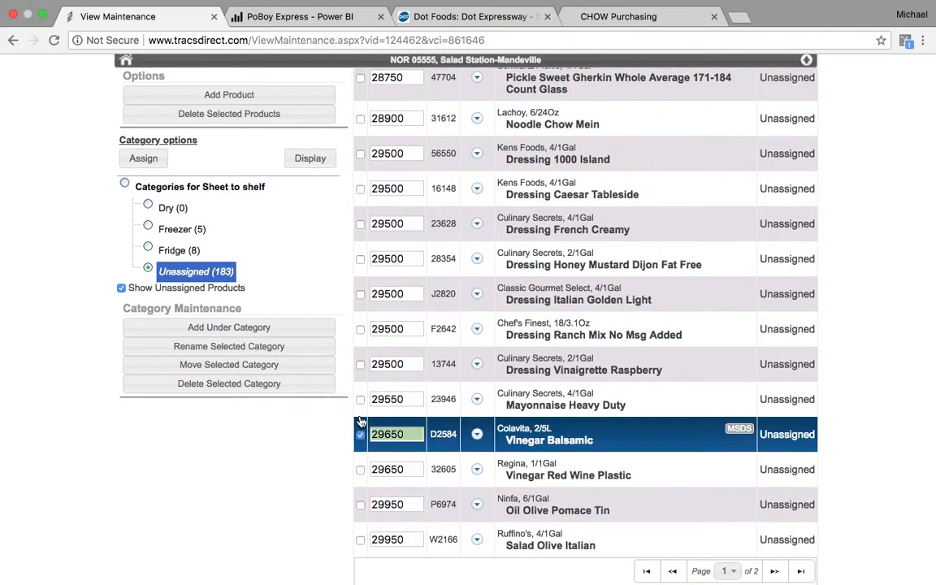
pyautogui.click(360, 329)
pyautogui.click(360, 364)
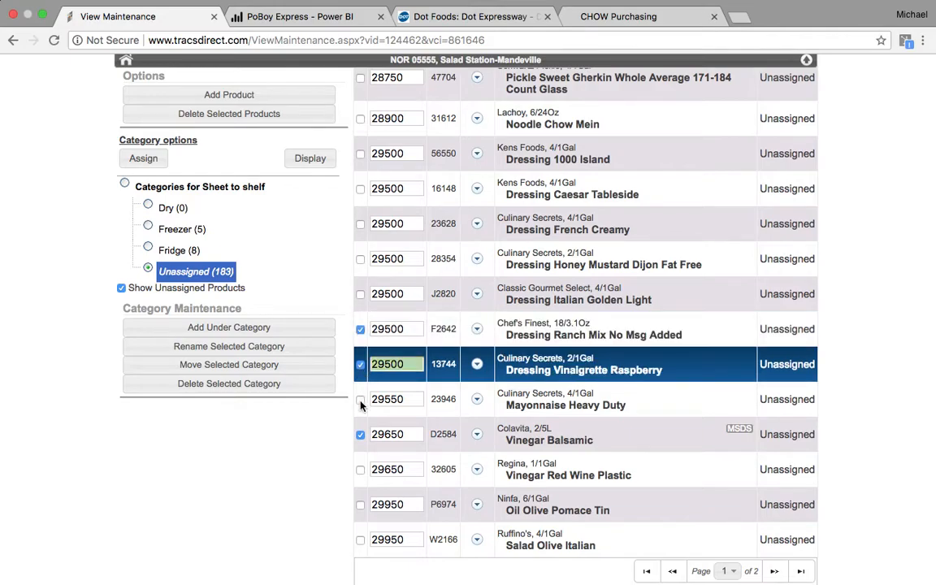
pyautogui.click(360, 399)
pyautogui.click(360, 468)
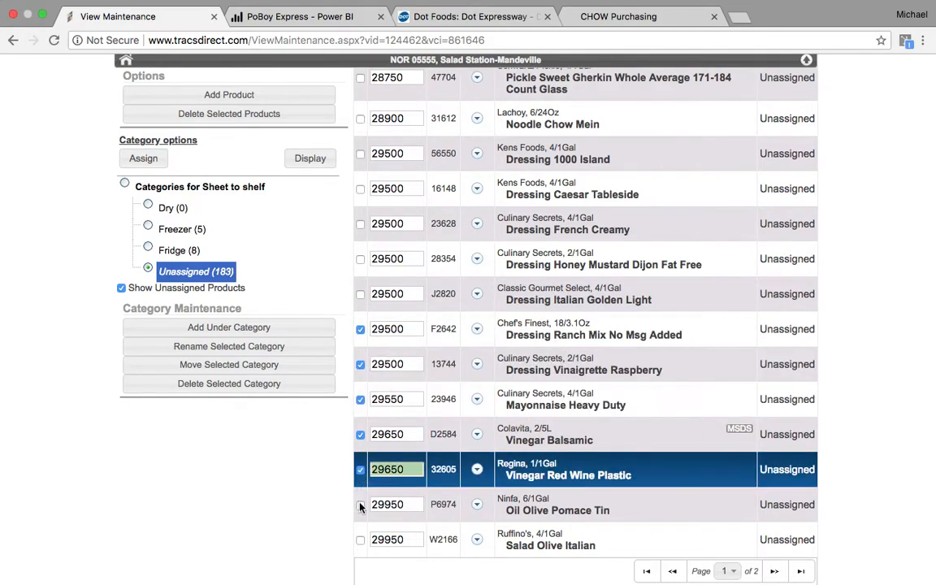
pyautogui.click(360, 504)
pyautogui.click(147, 204)
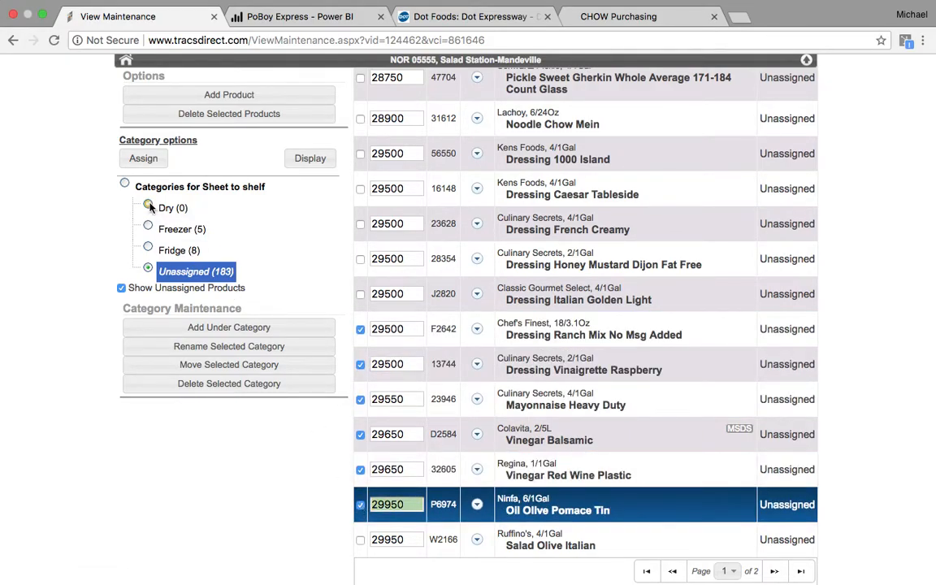
pyautogui.click(143, 159)
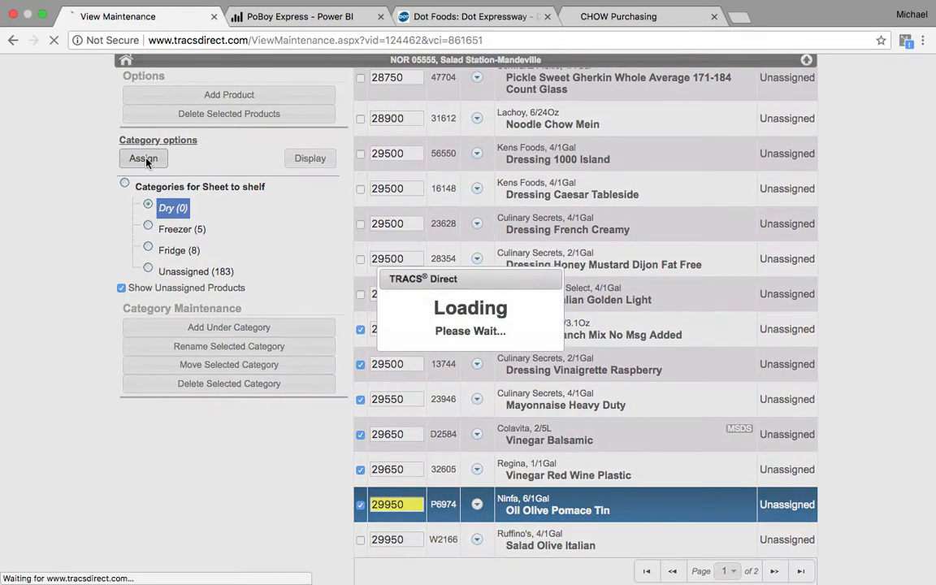
# - Number the six Dry products 00001 through 00006
pyautogui.write('1')
pyautogui.press('Return')
pyautogui.write('2')
pyautogui.press('Return')
pyautogui.write('3')
pyautogui.press('Return')
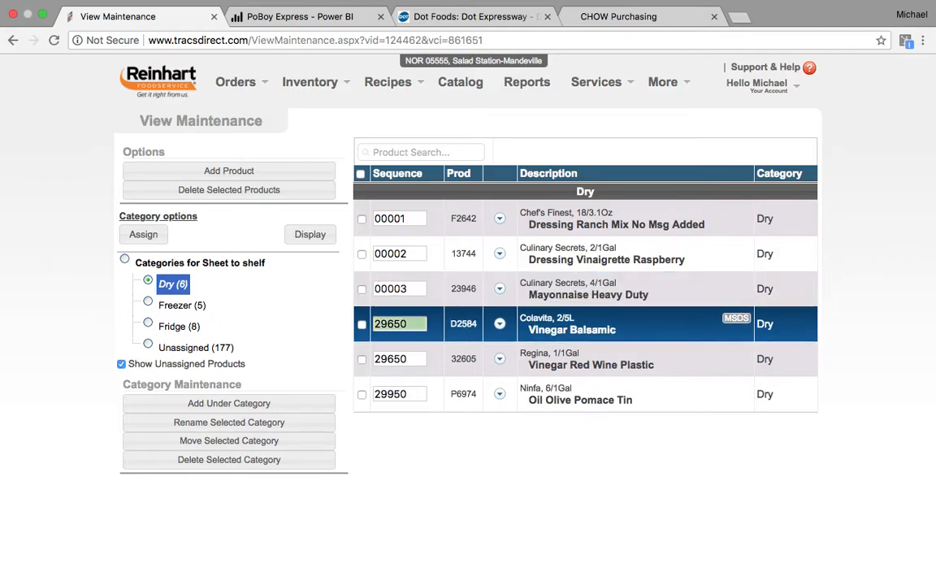
pyautogui.write('4')
pyautogui.press('Return')
pyautogui.write('5')
pyautogui.press('Return')
pyautogui.press('Up')
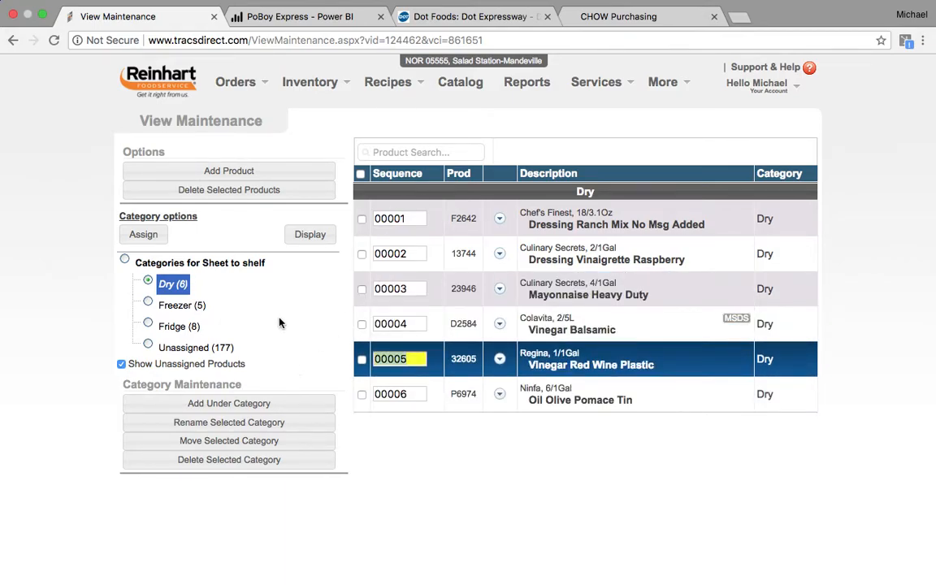
# - Open the Order Guide for the first order template from Orders > Order Products
pyautogui.click(248, 89)
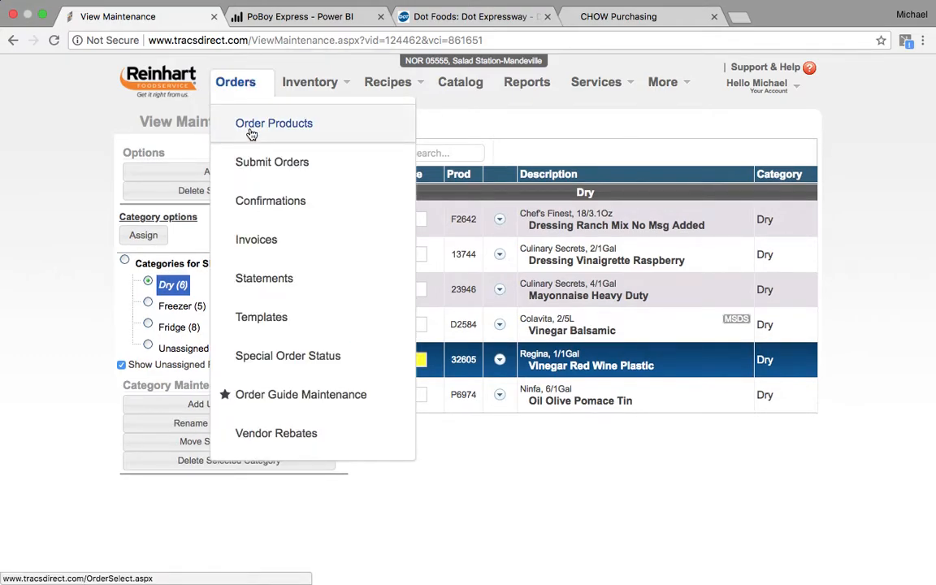
pyautogui.click(251, 132)
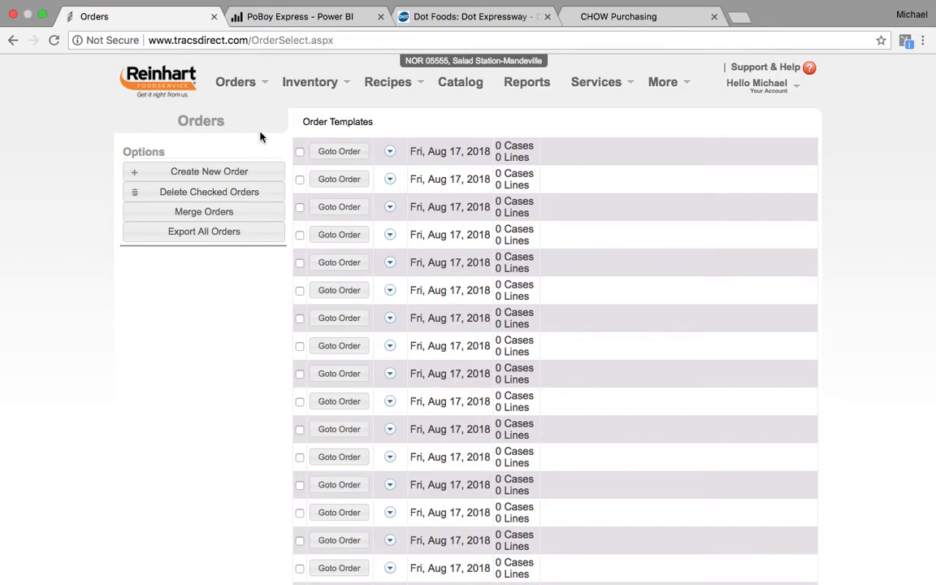
pyautogui.click(347, 154)
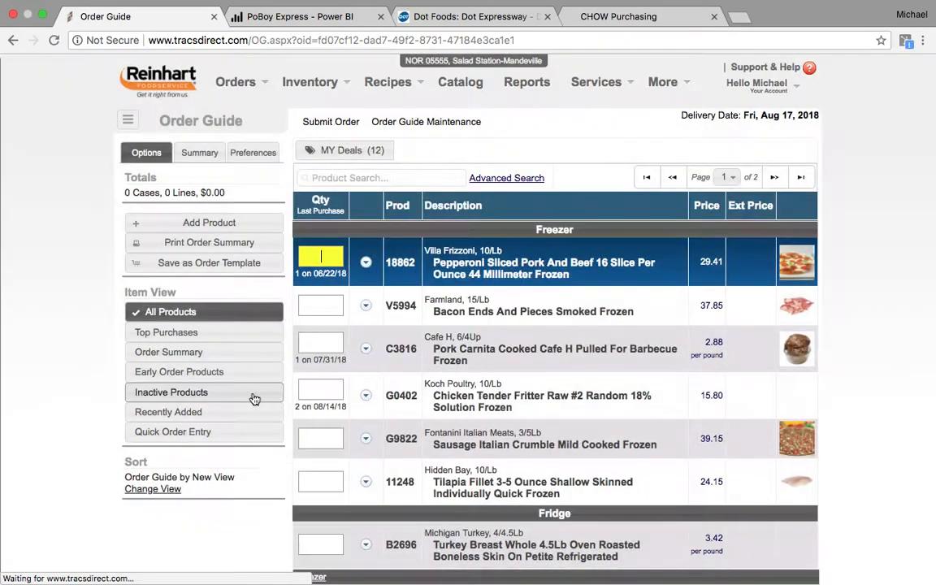
# - Sort the Order Guide by the Sheet to shelf view and review its Dry, Freezer, Fridge groupings
pyautogui.click(153, 489)
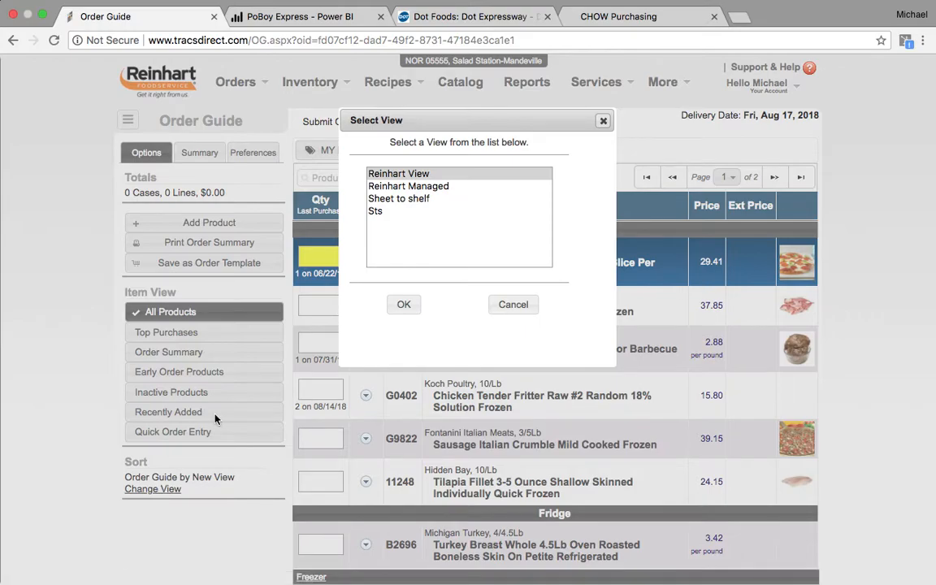
pyautogui.click(399, 199)
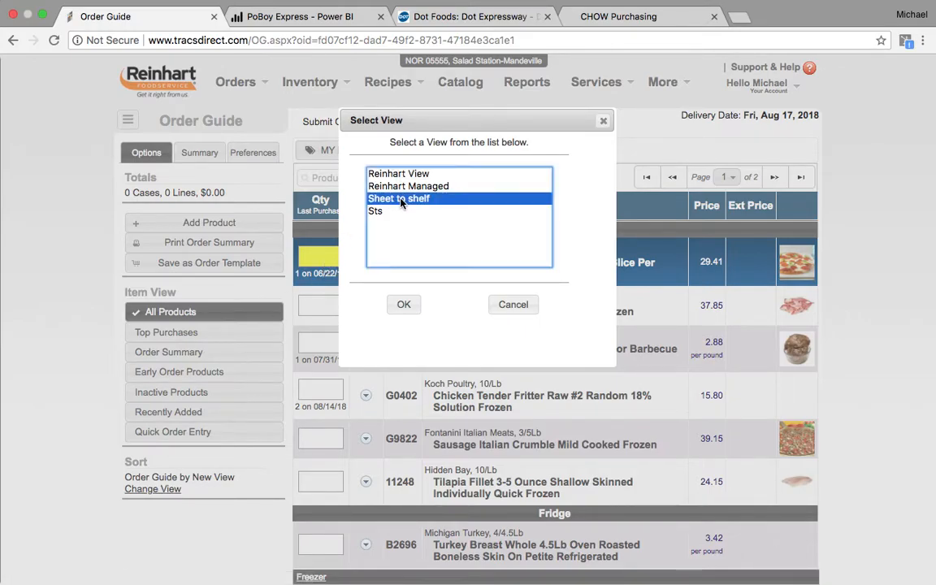
pyautogui.click(403, 306)
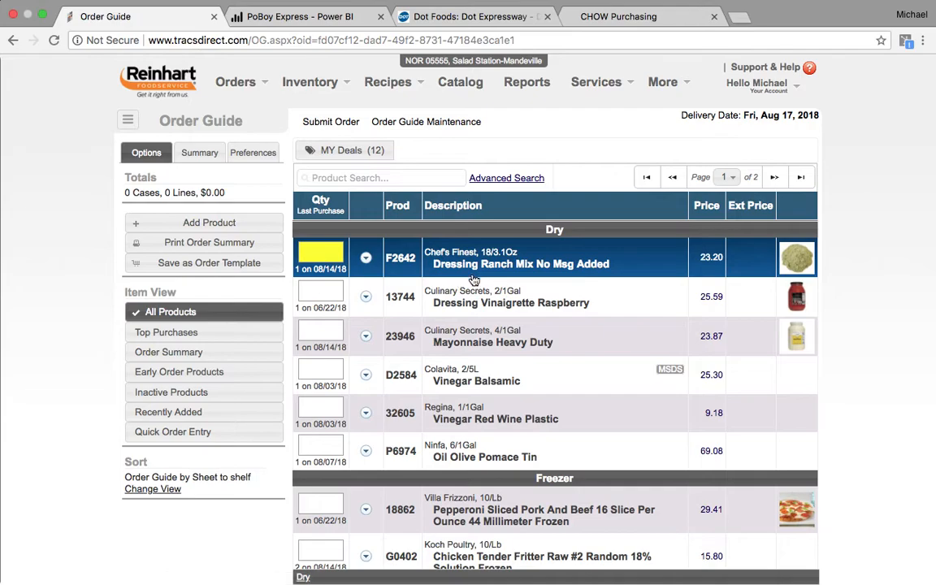
pyautogui.scroll(-5, 522, 415)
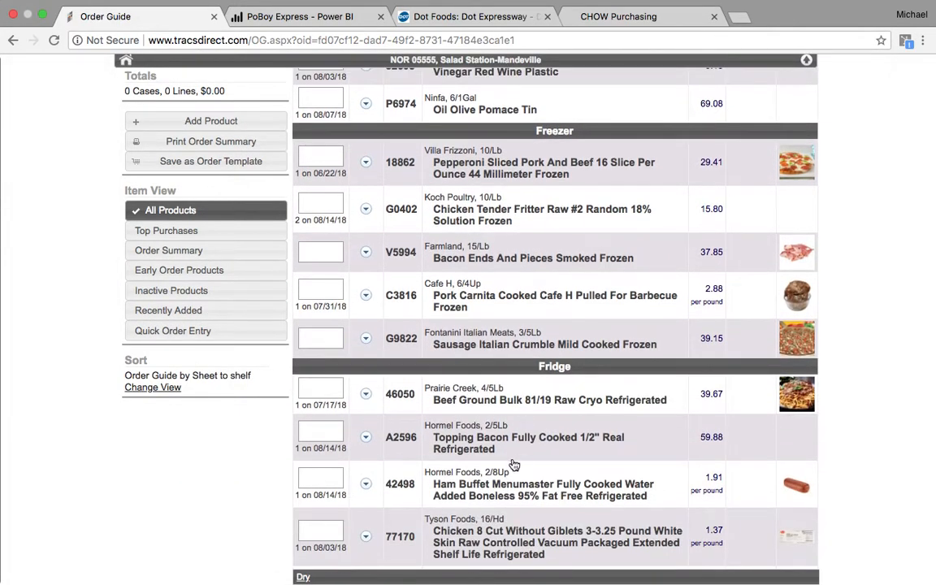
pyautogui.scroll(-6, 523, 415)
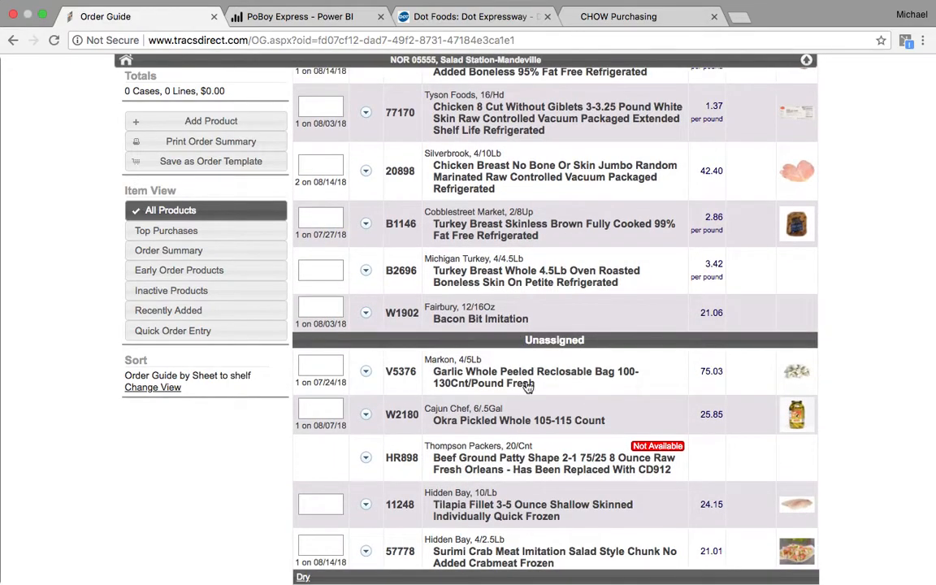
pyautogui.scroll(-3, 520, 430)
pyautogui.scroll(12, 518, 470)
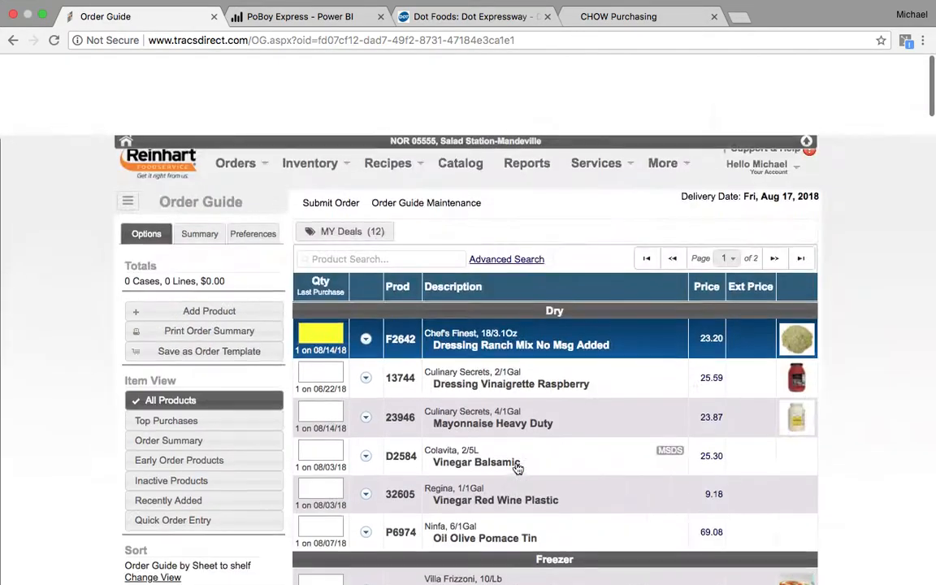
pyautogui.moveTo(667, 96)
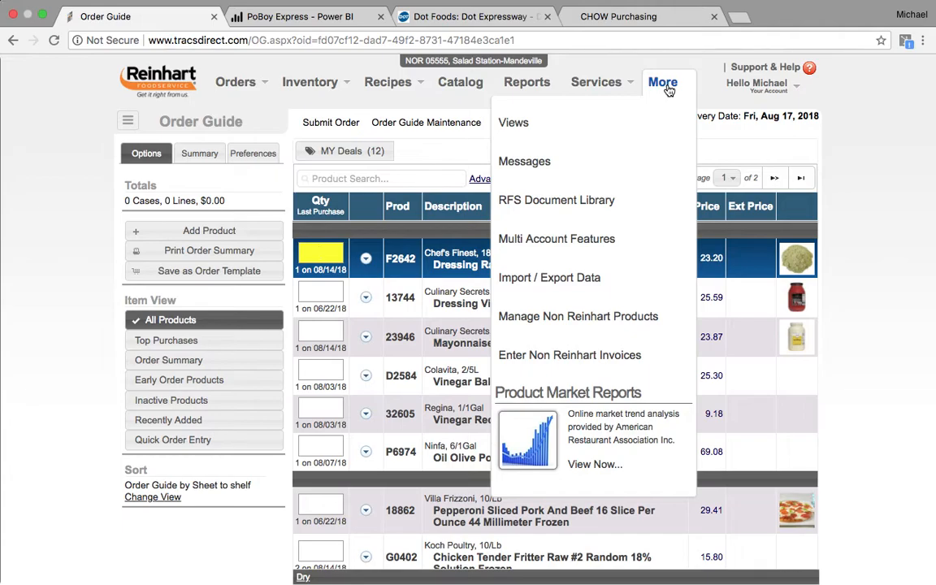
# - Turn off Show Unassigned Products in the Sheet to shelf view's settings
pyautogui.click(607, 134)
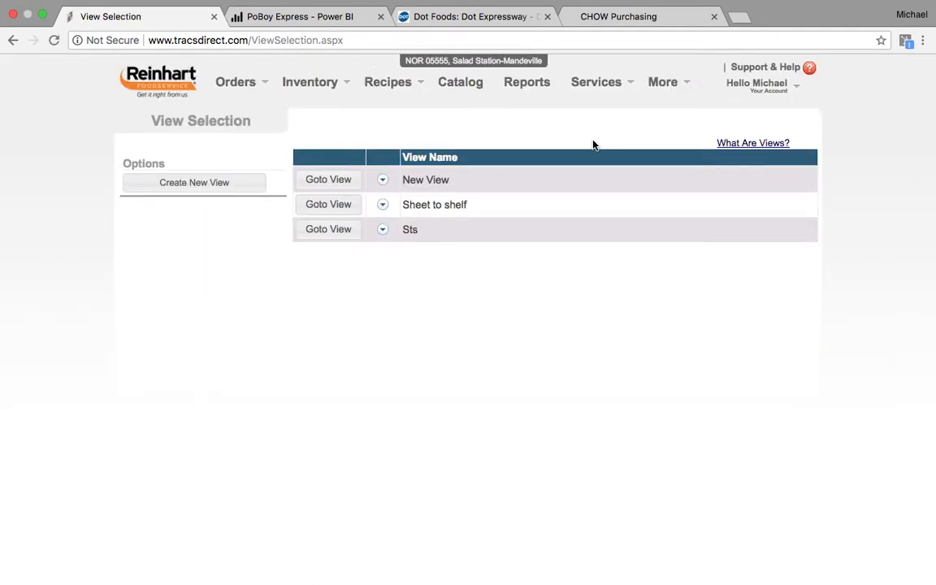
pyautogui.click(346, 205)
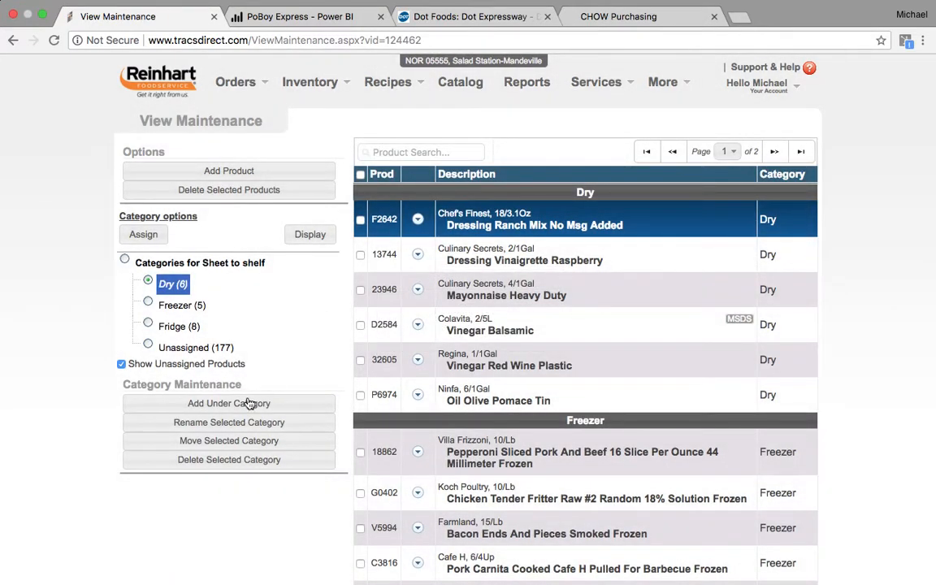
pyautogui.click(122, 365)
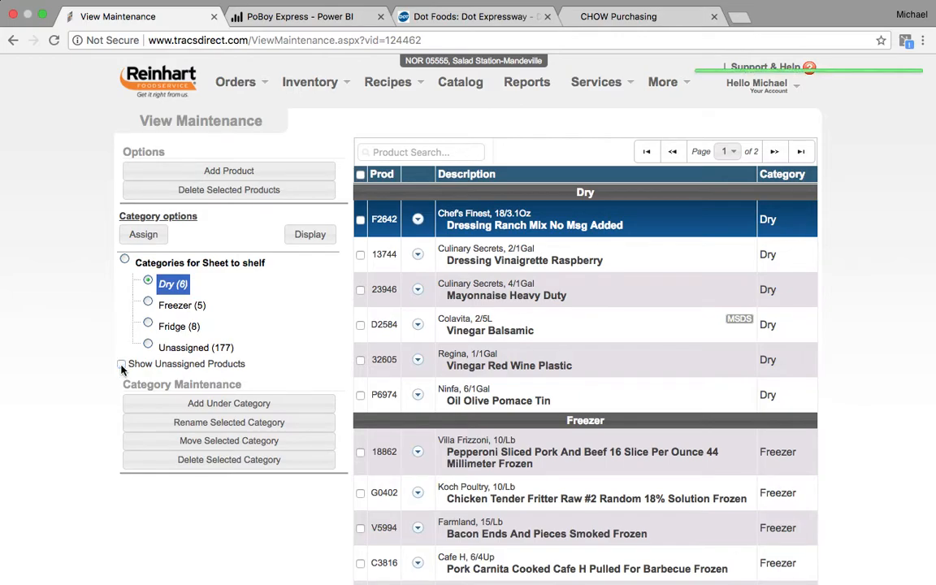
# - Reopen the first order's Order Guide from Order Products and check its Dry, Freezer and Fridge sections under Sheet to shelf
pyautogui.moveTo(247, 100)
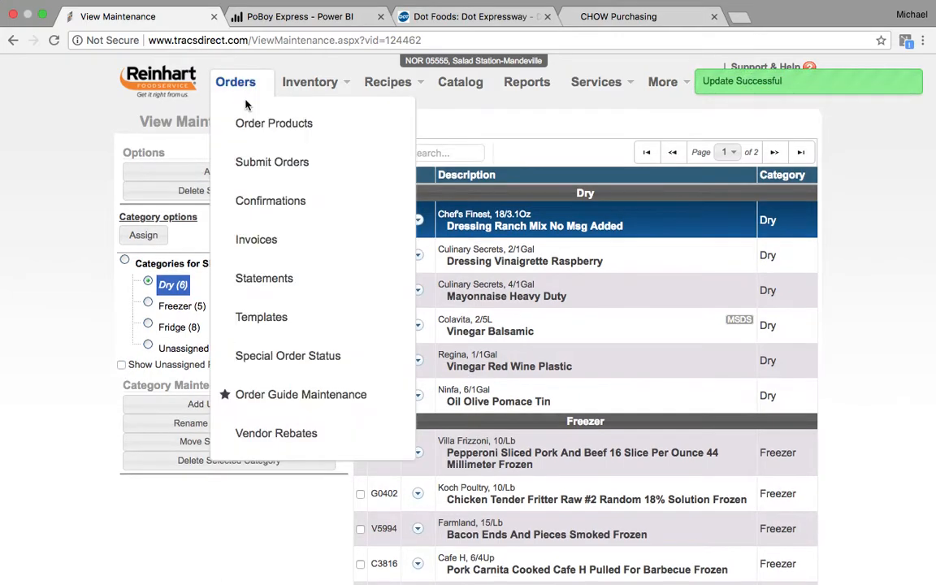
pyautogui.click(249, 123)
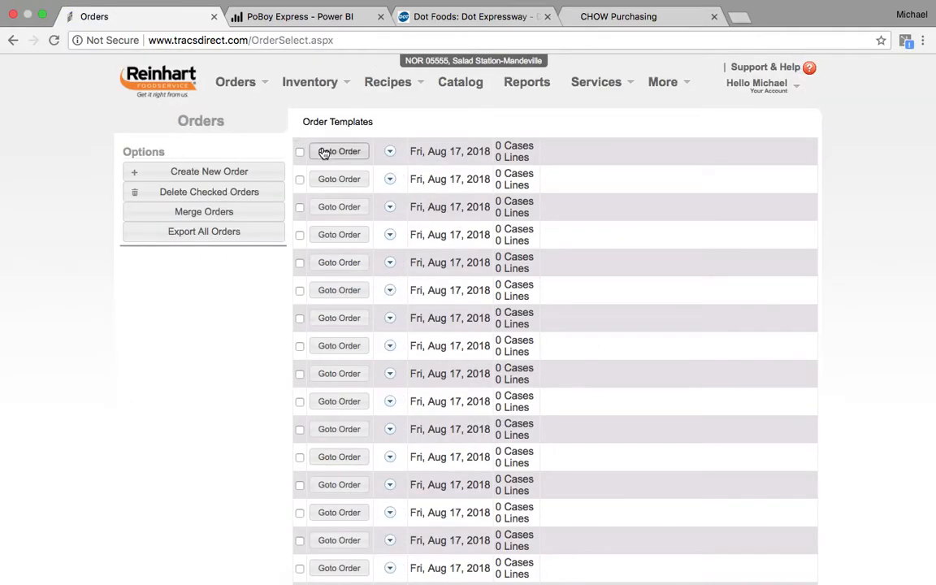
pyautogui.click(325, 152)
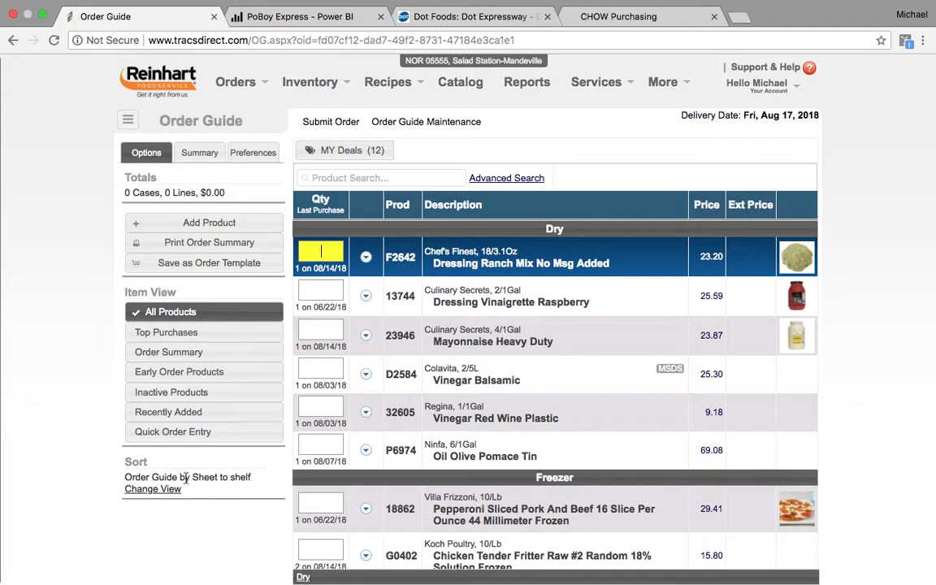
pyautogui.scroll(-10, 455, 390)
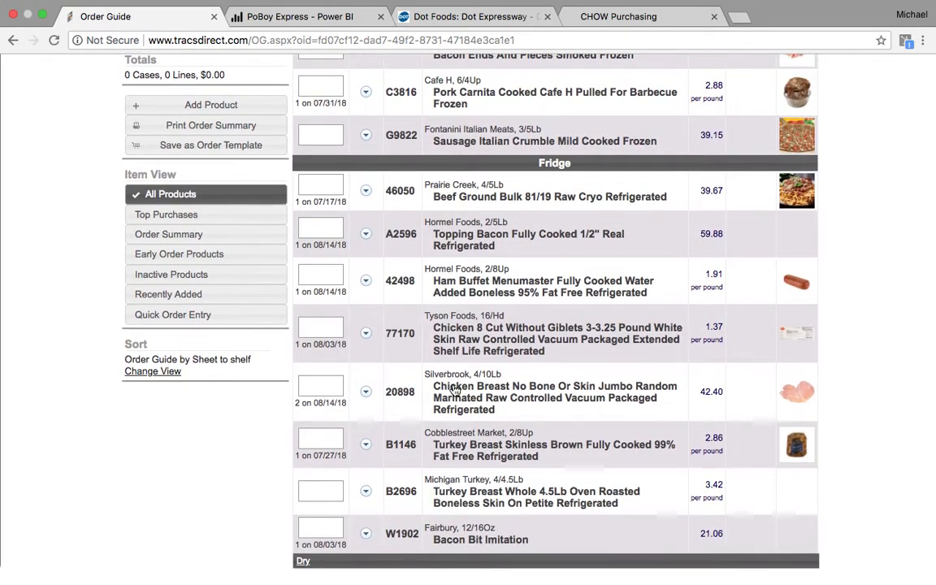
pyautogui.scroll(3, 455, 394)
pyautogui.scroll(4, 454, 404)
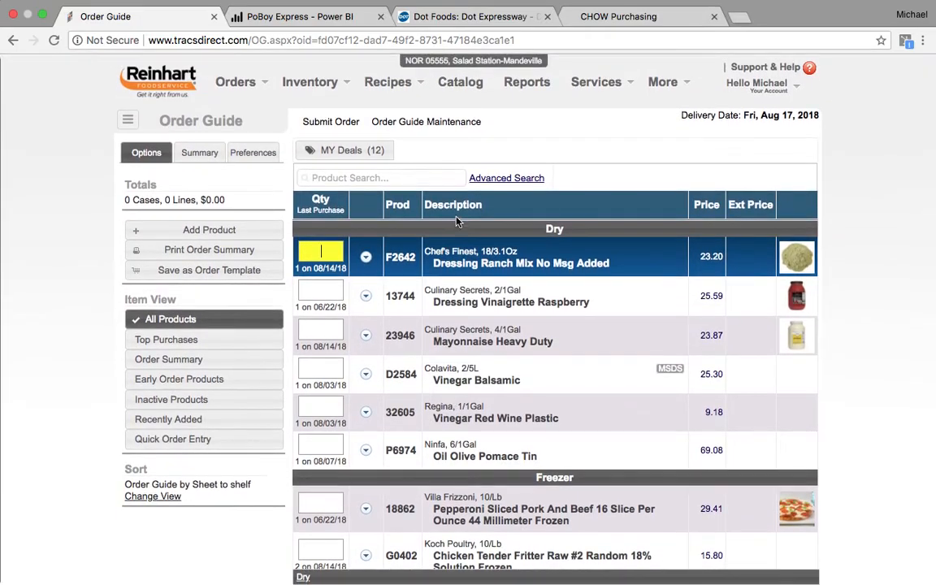